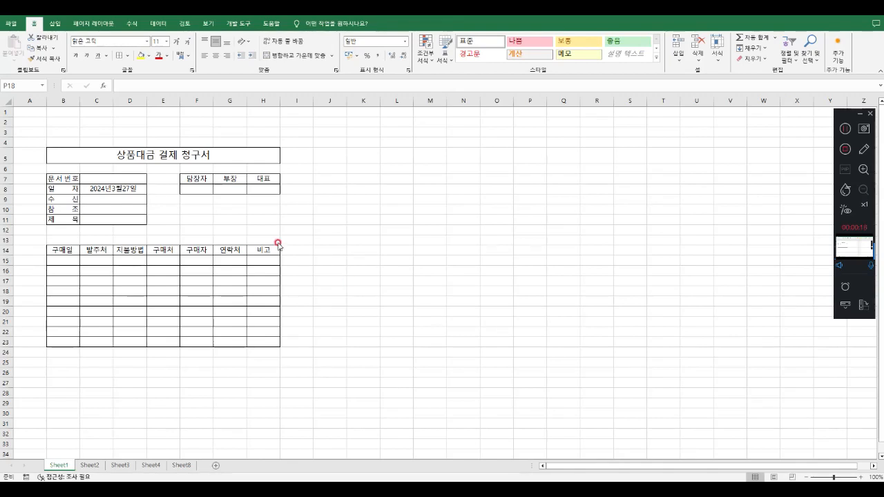
Try to enlarge the approval box signature cells by increasing row 8's height and column H's width
click(232, 181)
click(197, 190)
click(231, 190)
click(273, 189)
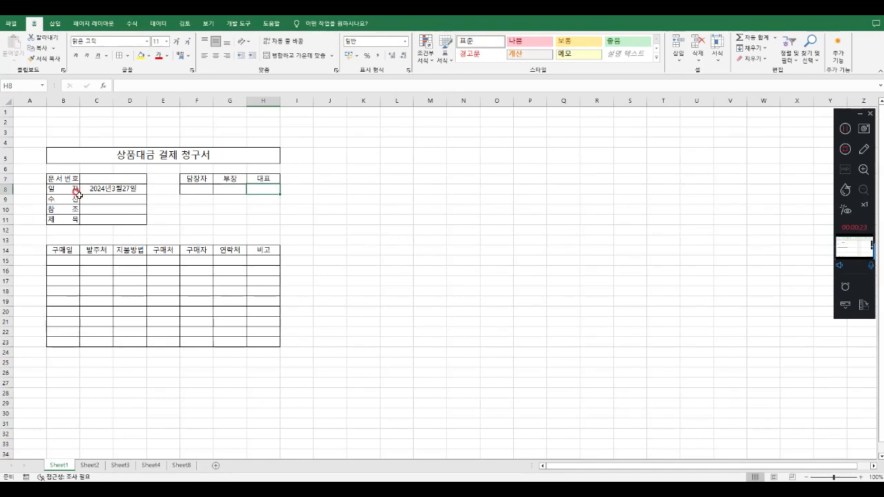
drag(8, 194, 8, 206)
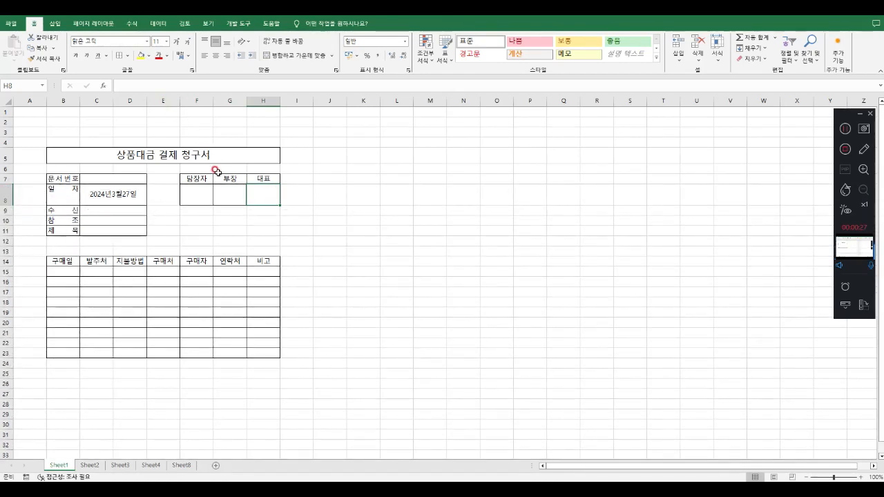
drag(280, 101, 285, 101)
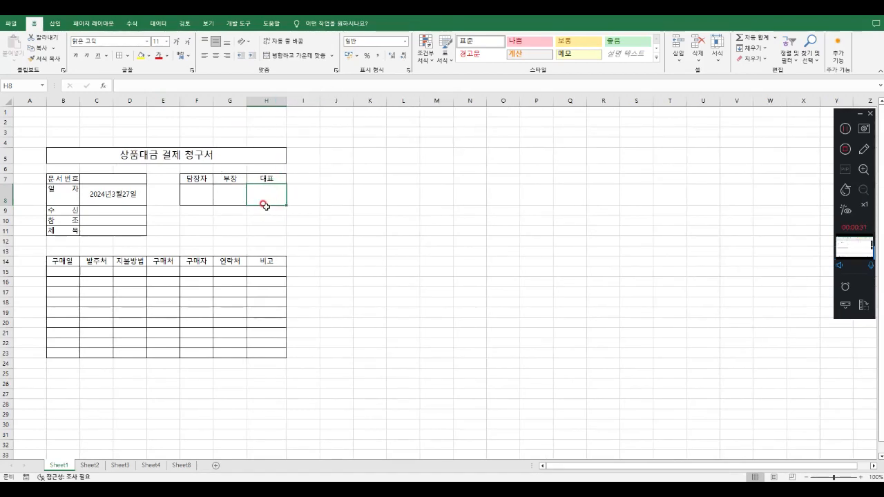
click(264, 292)
click(102, 194)
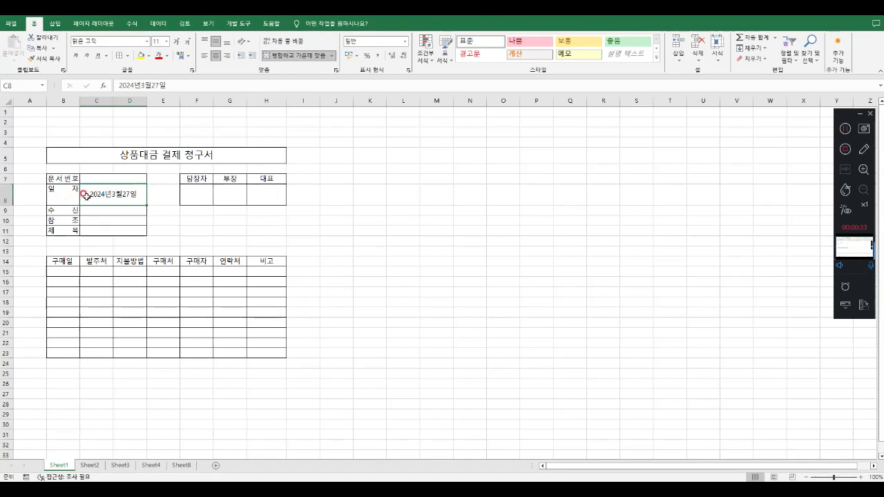
click(368, 241)
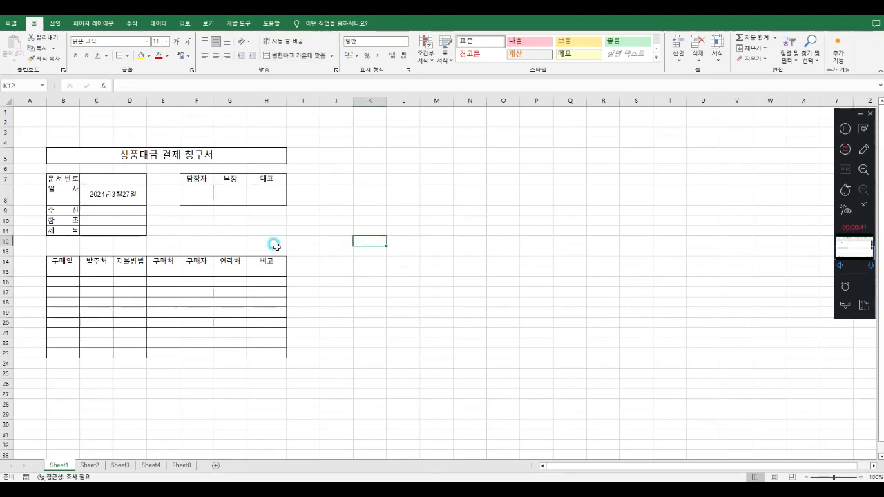
Undo the height change of row 8 and the width change of column H
key(ctrl+z)
key(ctrl+z)
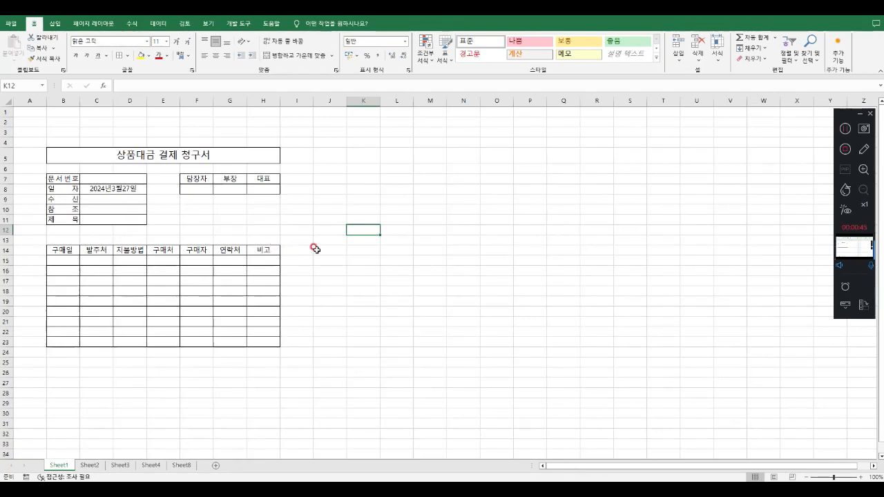
click(339, 250)
Copy the approval box from F7:H8 to B29, below the purchase table
drag(183, 179, 266, 190)
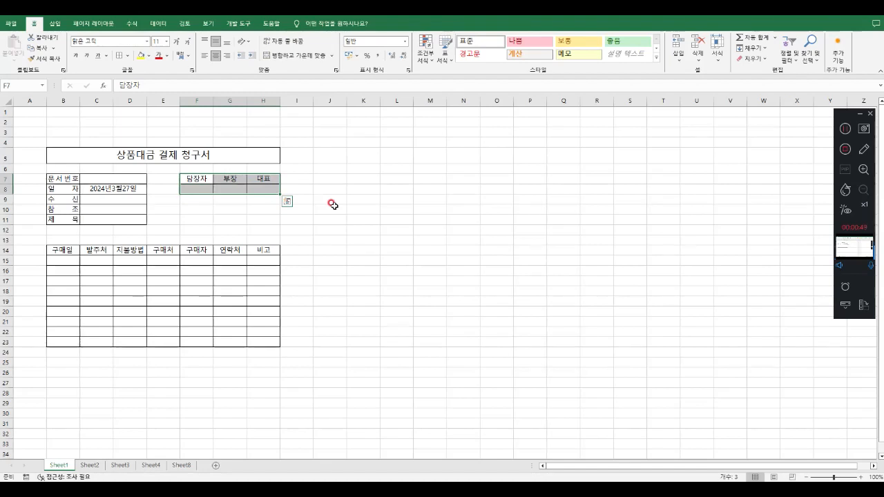
key(ctrl+c)
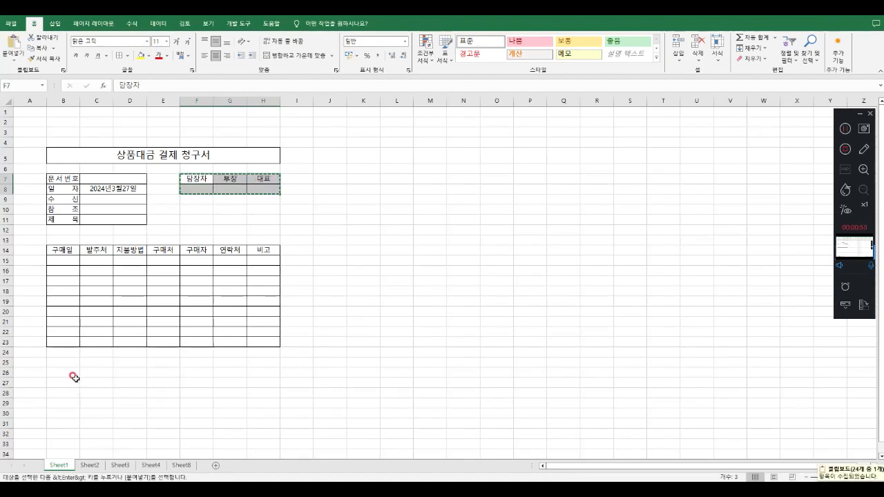
click(67, 399)
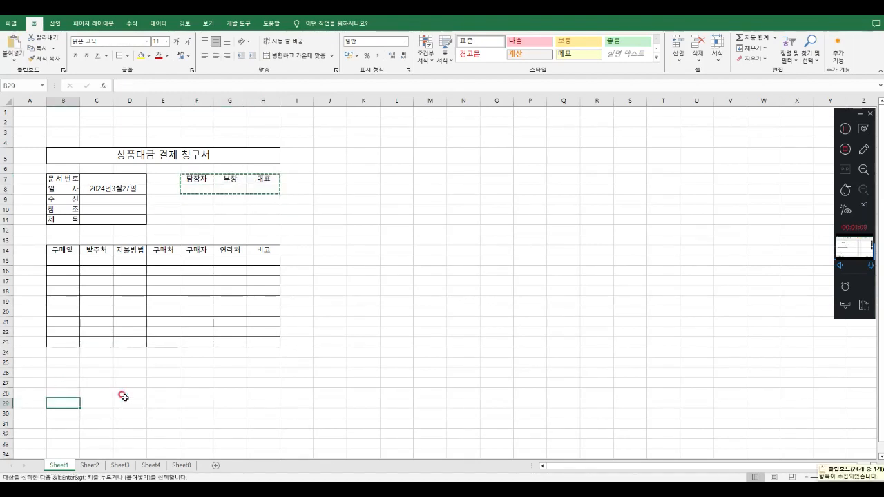
key(ctrl+v)
click(198, 391)
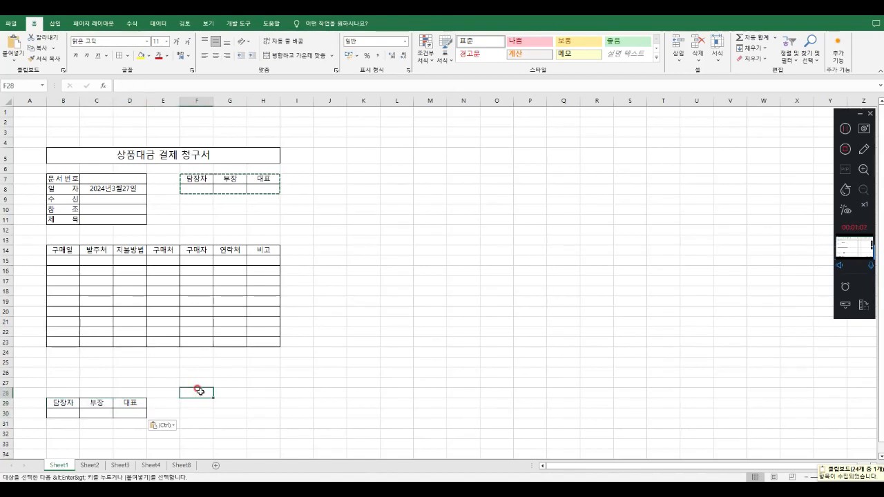
click(296, 219)
key(Escape)
Clear the contents and remove all borders of the original approval box in F7:H8
drag(181, 175, 250, 190)
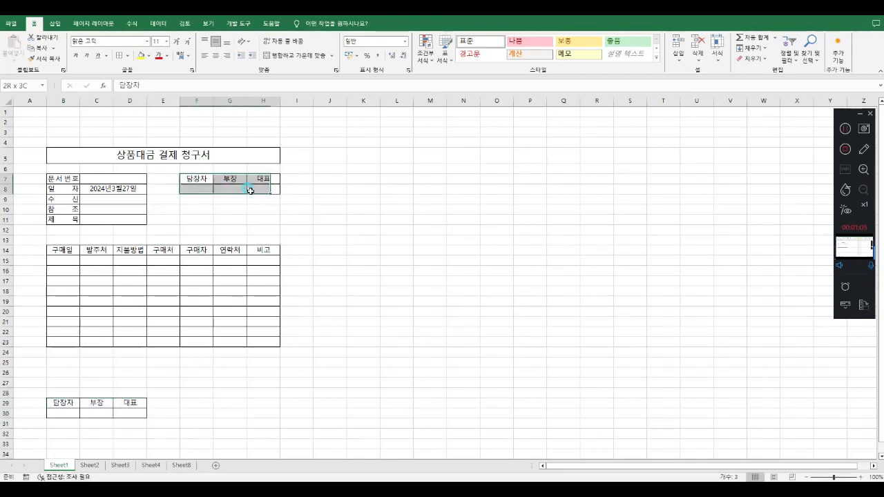
key(Delete)
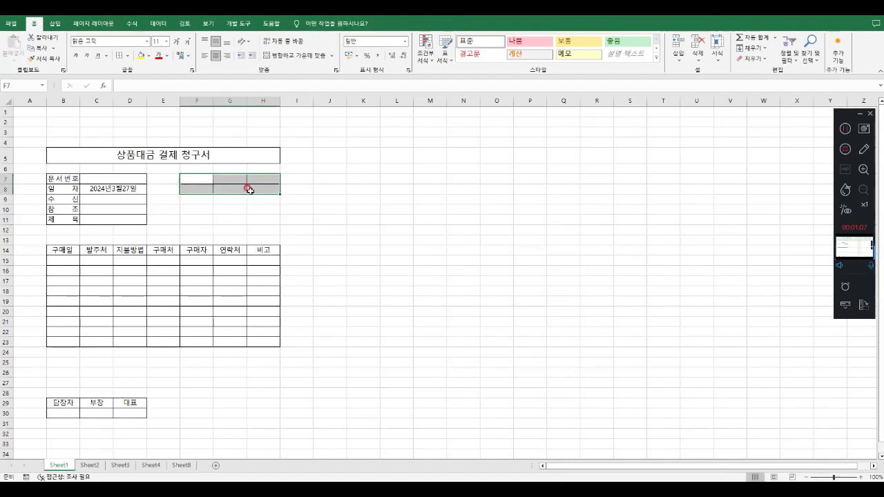
click(127, 55)
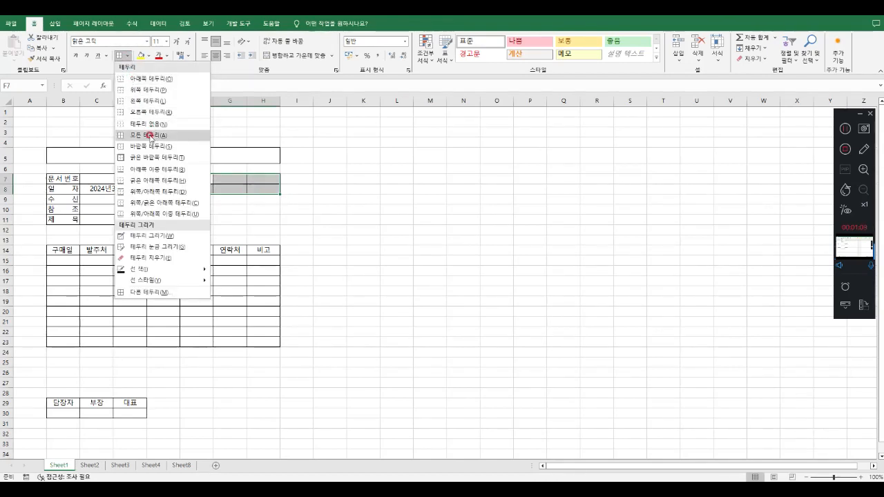
key(Escape)
click(396, 209)
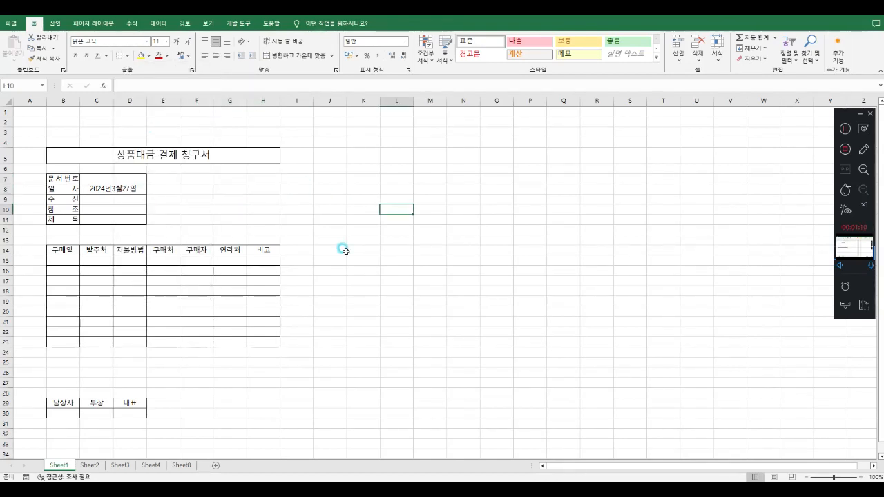
Increase row 30's height to enlarge the signature cells of the copied approval box
click(95, 434)
drag(57, 406, 128, 404)
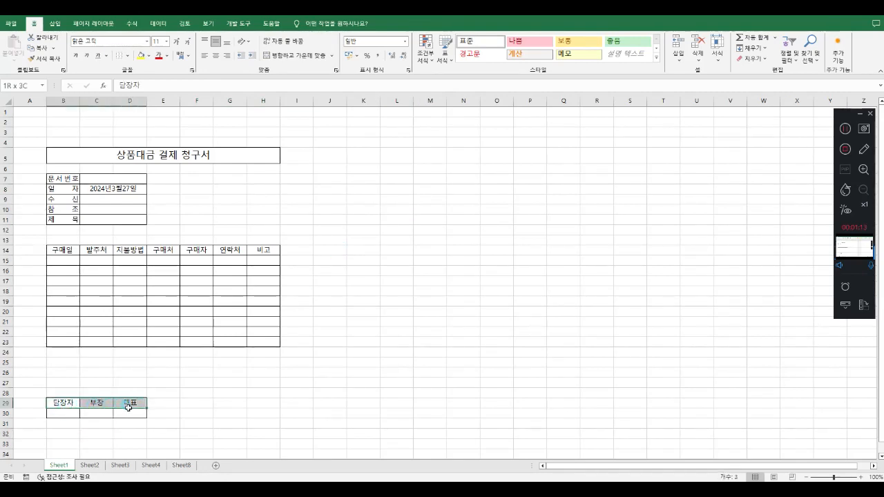
click(168, 410)
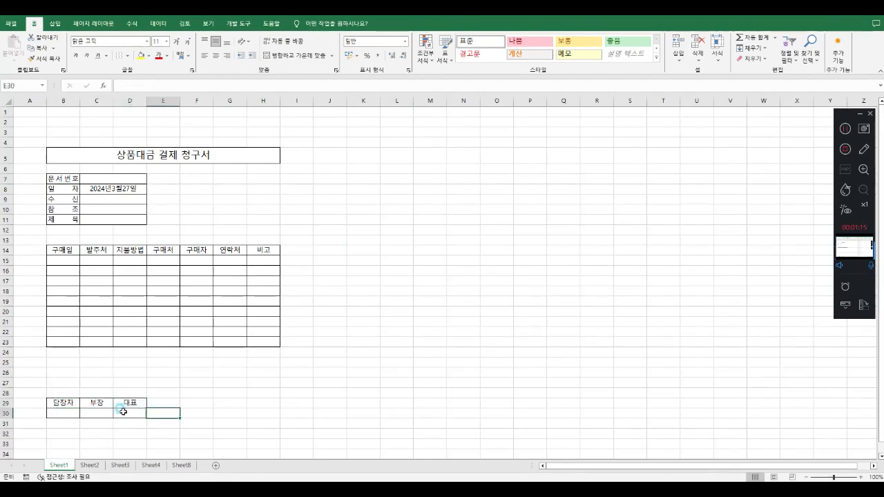
drag(67, 406, 123, 412)
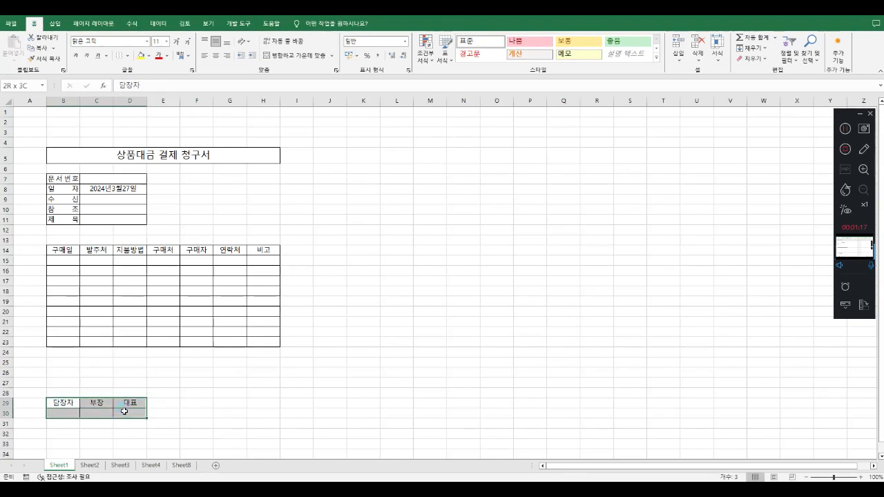
click(170, 410)
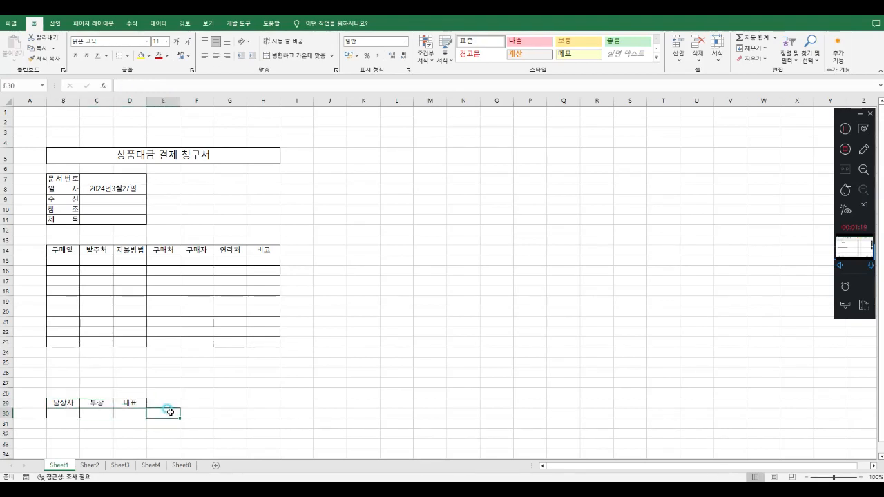
click(69, 412)
mouse_move(3, 419)
mouse_down()
mouse_move(4, 442)
mouse_move(4, 434)
mouse_up()
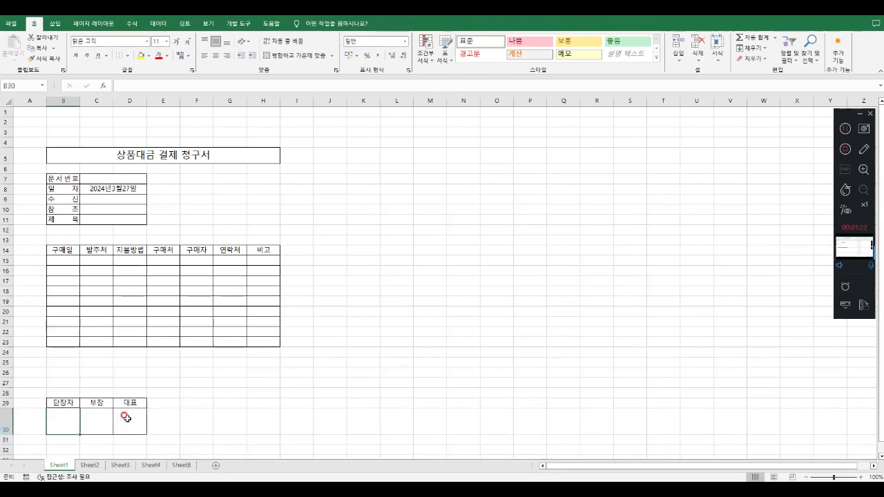
click(183, 405)
Try to paste the enlarged approval box from B29:D30 as ordinary cells at F7
drag(55, 403, 128, 415)
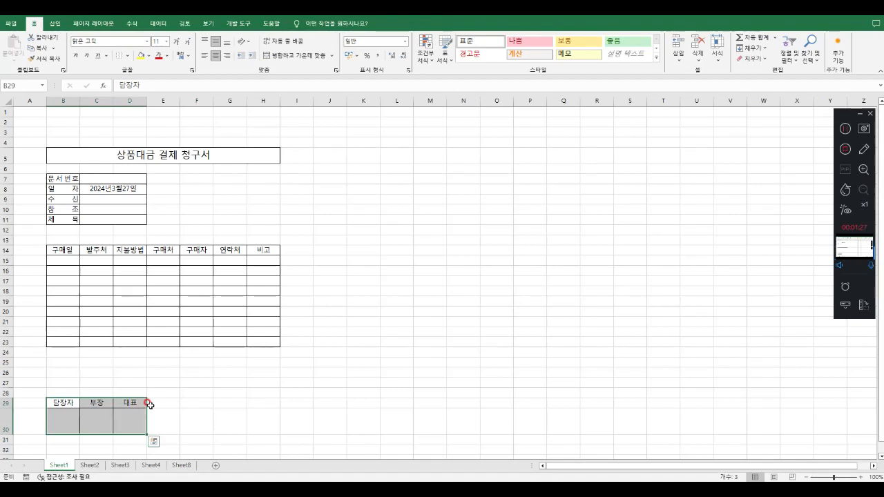
key(ctrl+c)
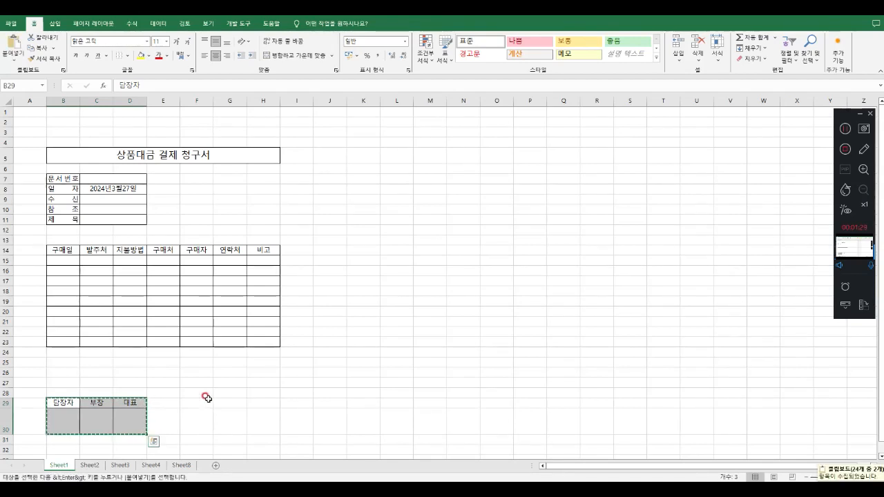
click(201, 401)
click(196, 179)
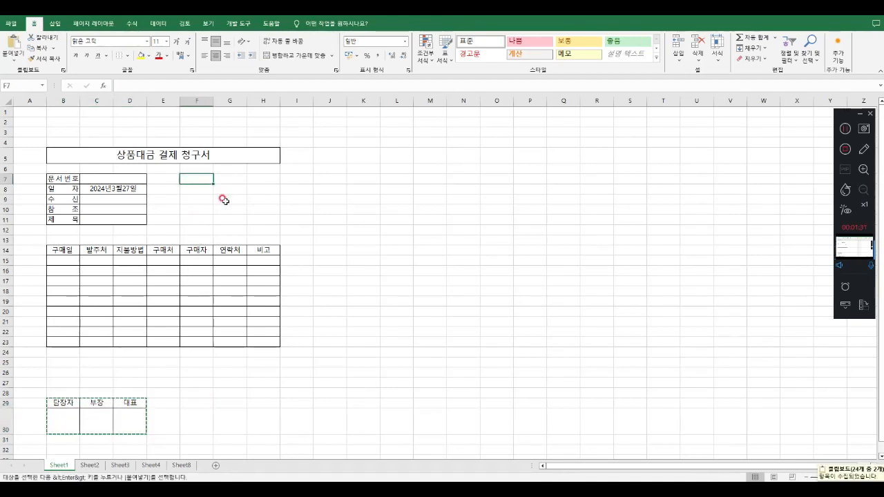
key(ctrl+v)
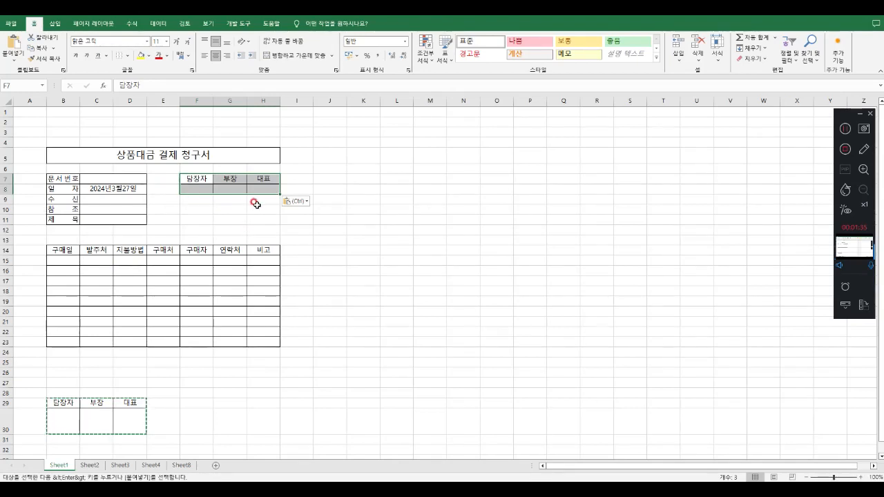
Undo the ordinary paste at F7 and clear the copy selection
key(ctrl+z)
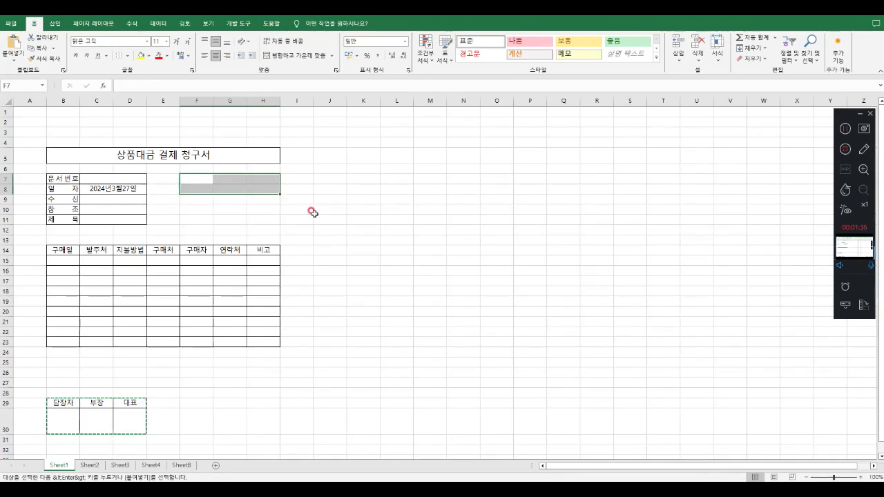
click(314, 210)
click(316, 329)
key(Escape)
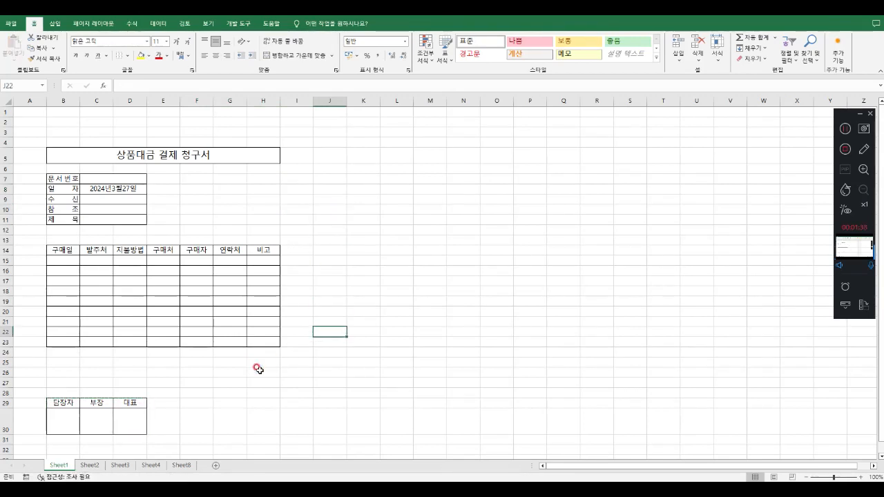
Copy the approval box B29:D30 and paste it as a picture at F7
drag(64, 403, 130, 421)
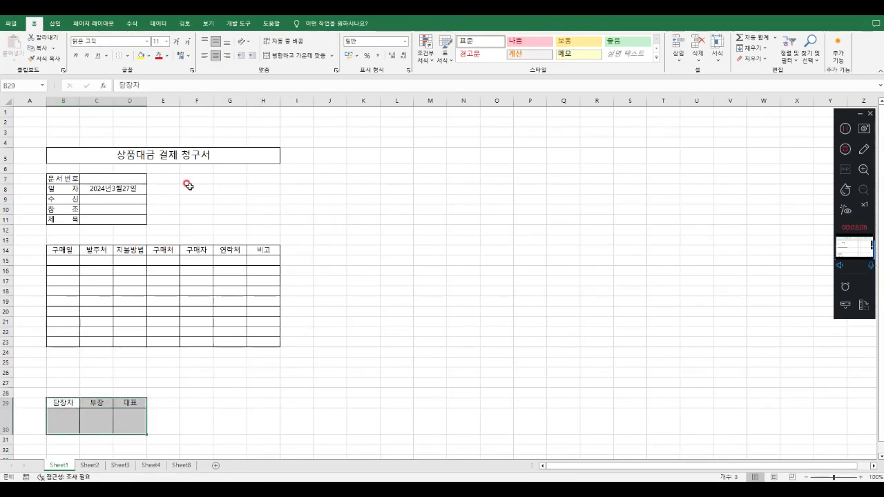
key(ctrl+c)
click(192, 179)
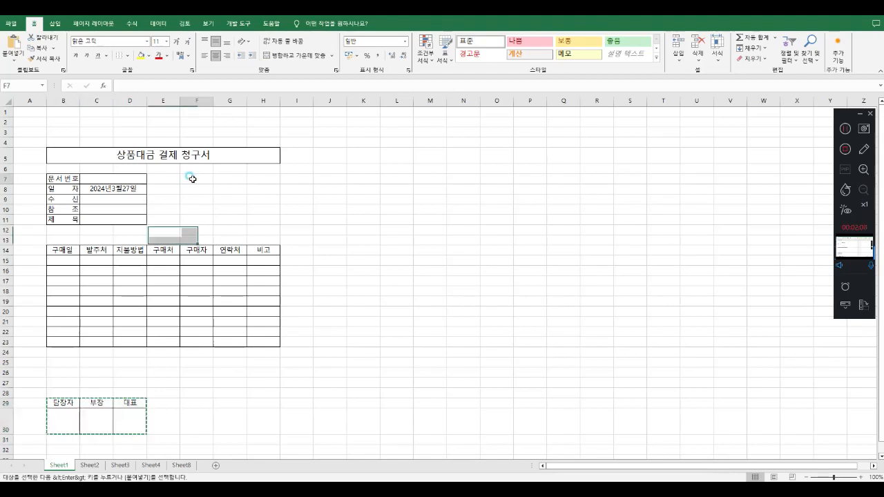
click(15, 64)
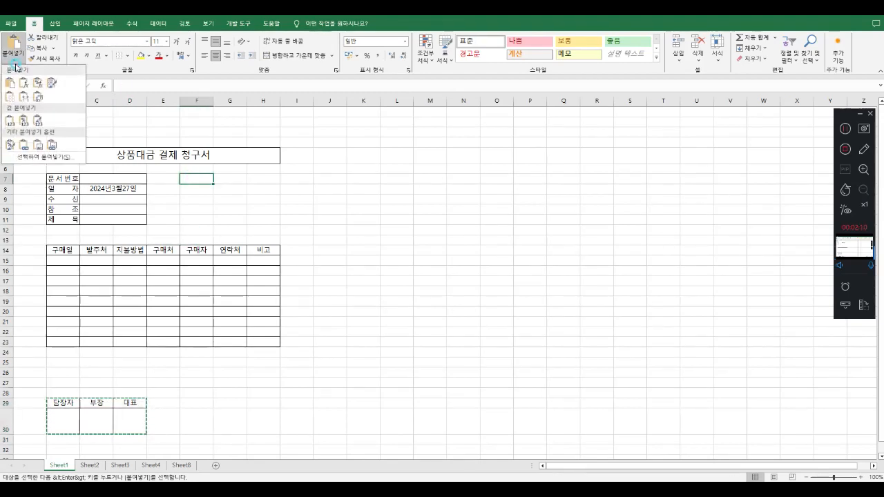
click(38, 147)
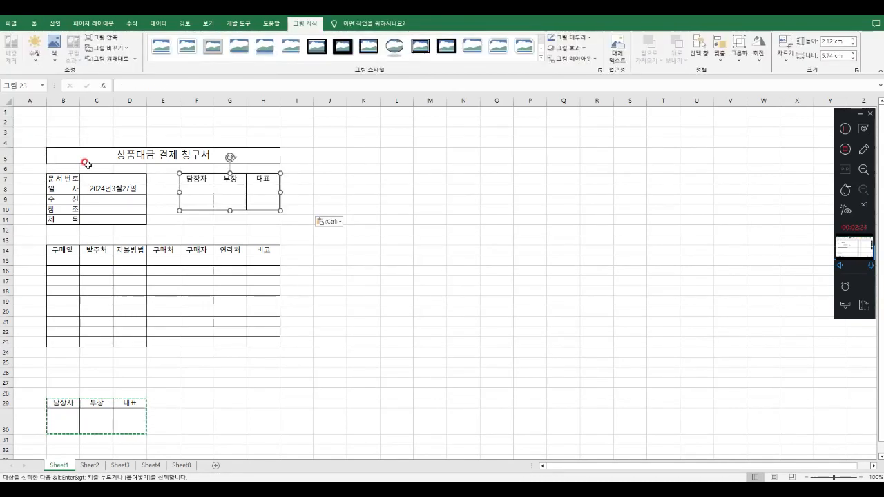
click(252, 228)
click(245, 178)
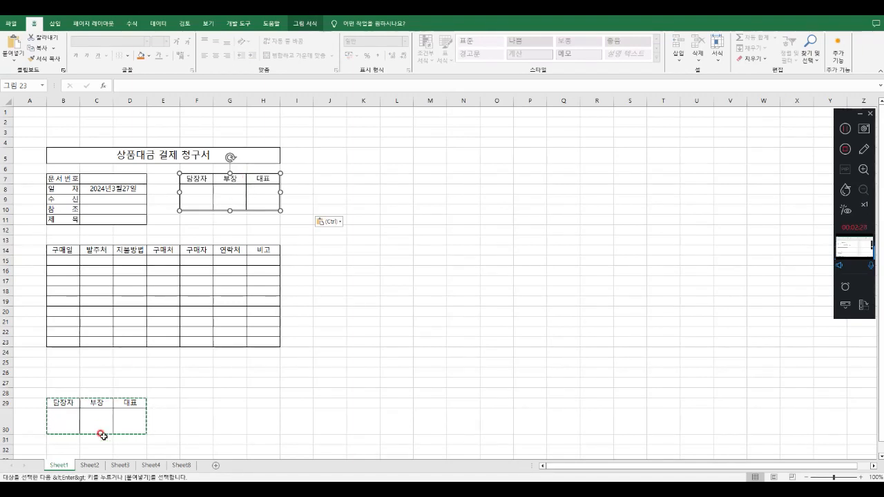
click(197, 247)
click(211, 184)
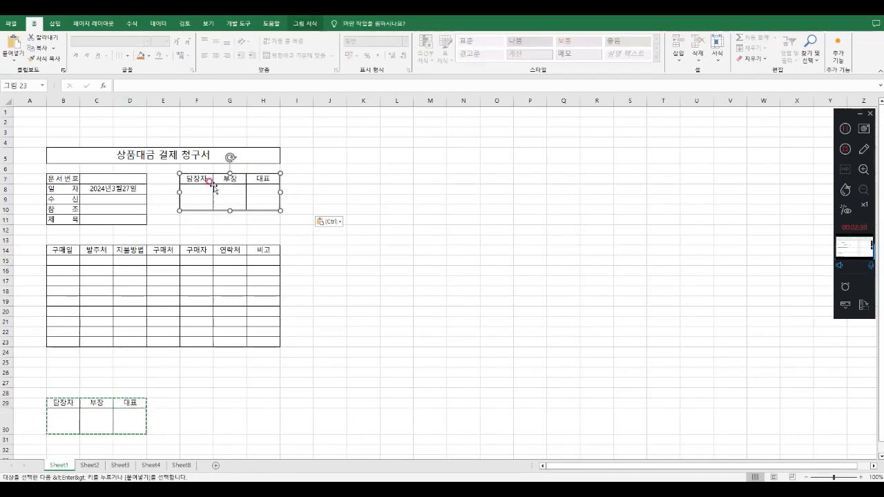
click(350, 288)
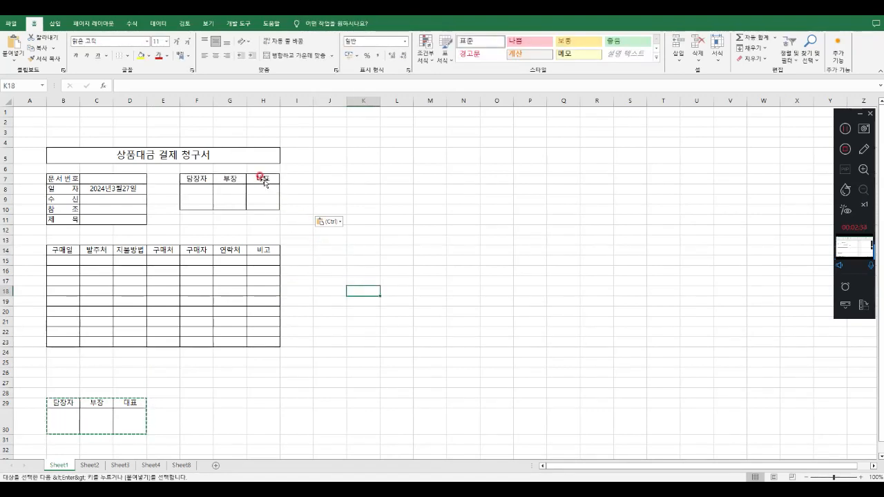
Change the 대표 heading in D29 to 사장, and select the pasted approval box picture to compare it
key(Escape)
double_click(131, 403)
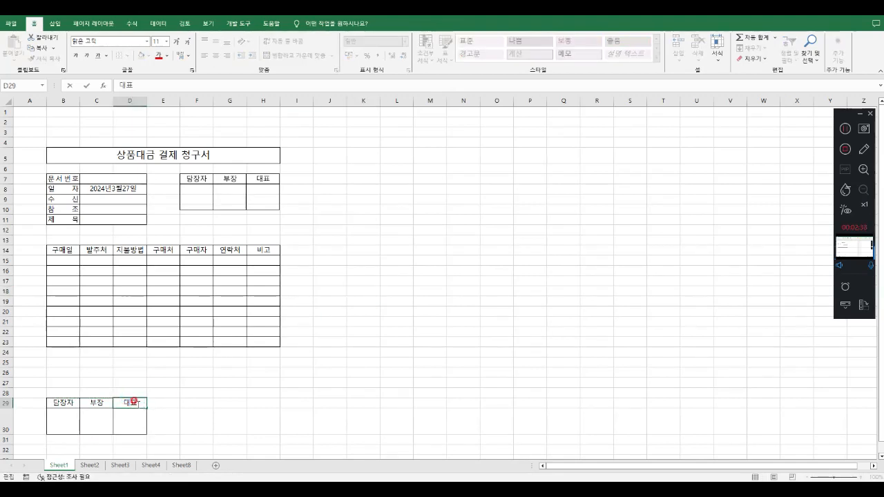
drag(138, 403, 114, 405)
text(사장)
key(Return)
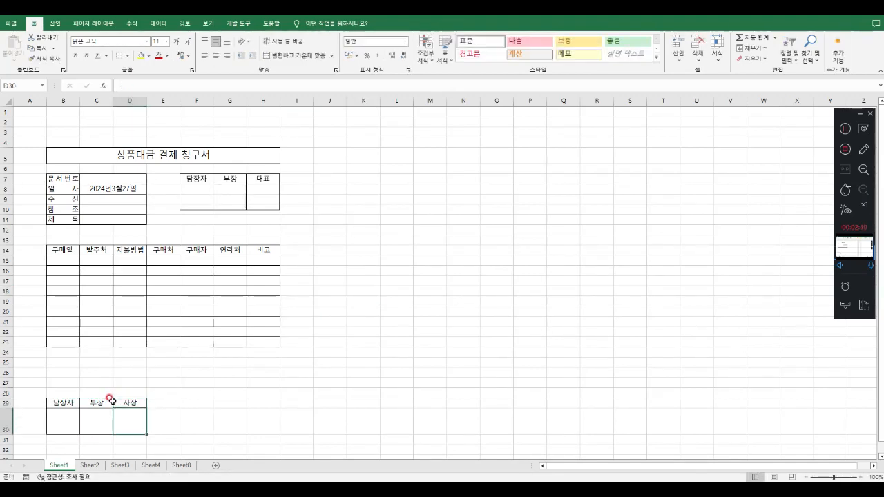
drag(59, 406, 122, 420)
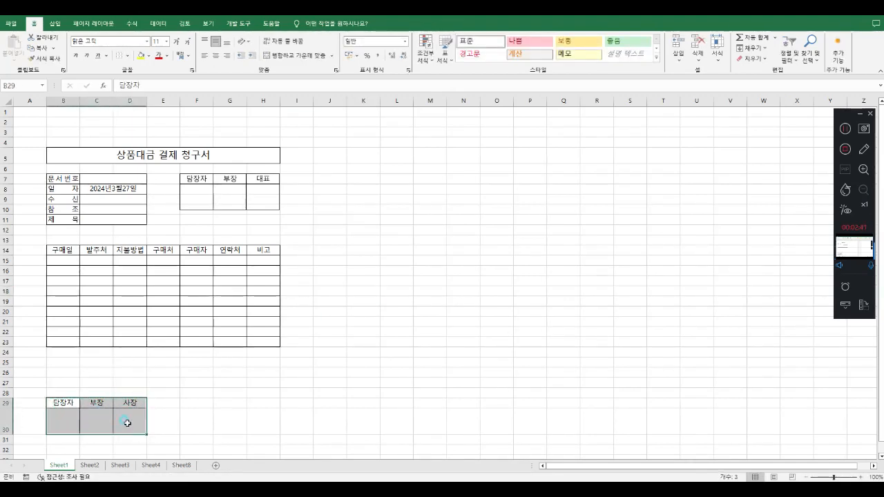
click(266, 176)
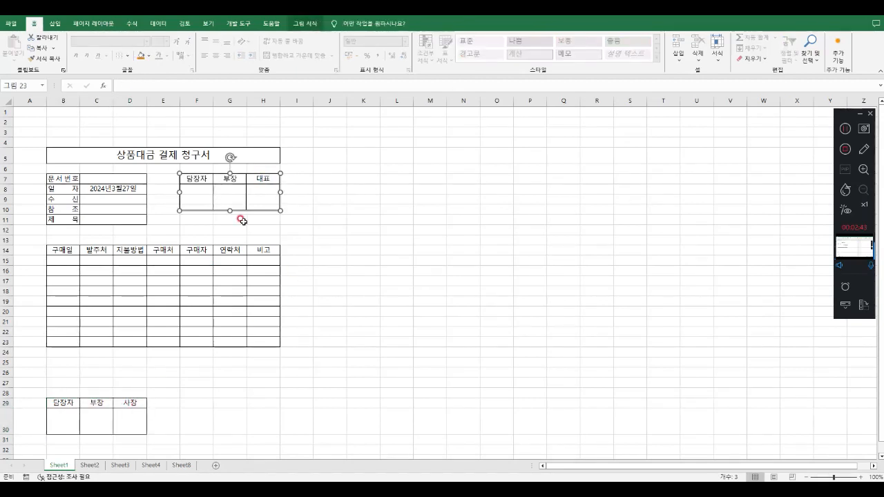
Delete the approval box picture pasted at F7 and restore the heading in D29 to 대표
click(359, 349)
click(277, 183)
key(Escape)
click(272, 389)
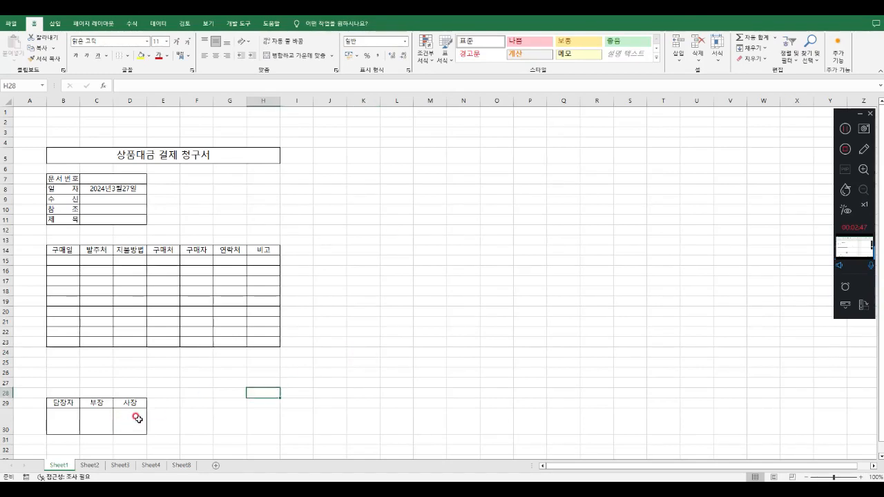
click(128, 401)
text(사)
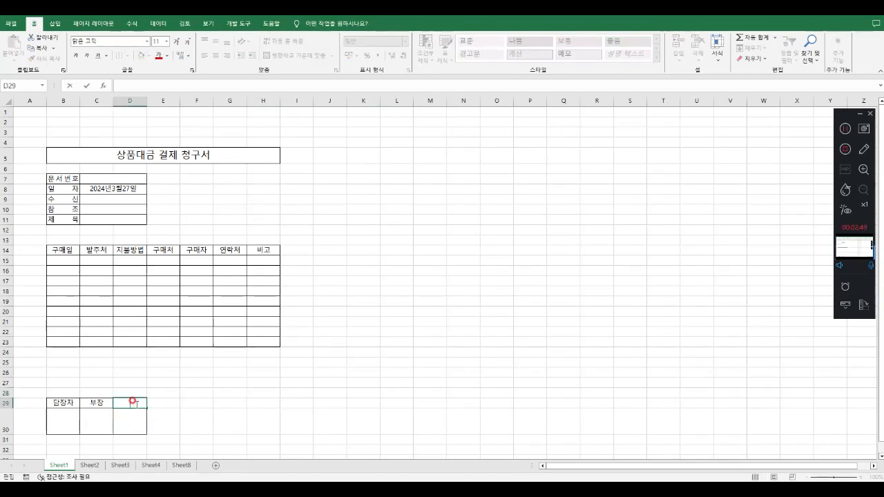
click(235, 420)
Copy the approval box B29:D30 and paste it as a linked picture at F7
drag(58, 402, 122, 426)
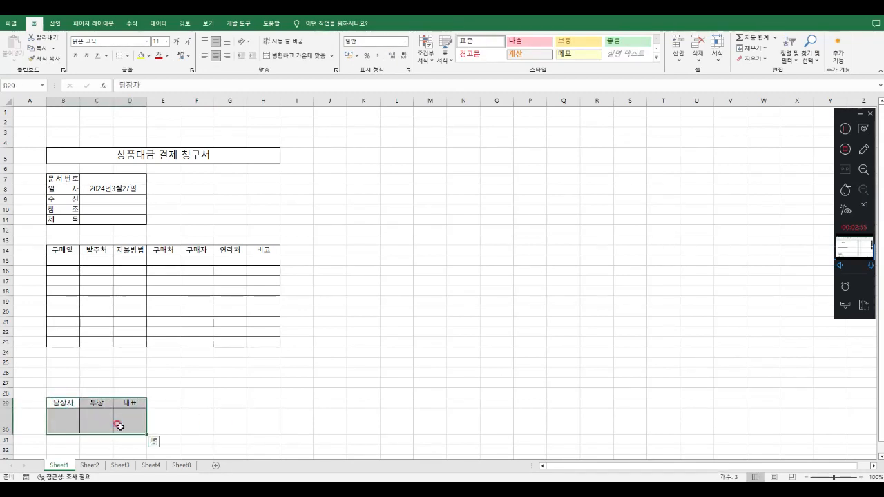
key(ctrl+c)
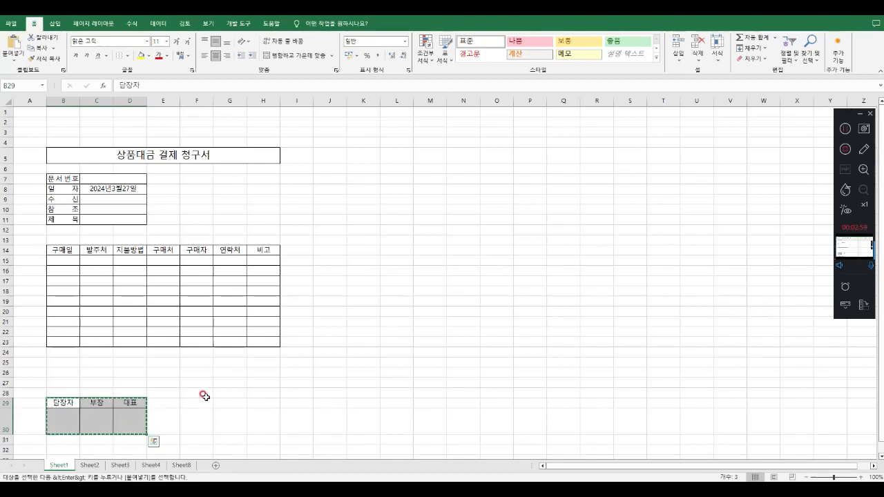
click(202, 178)
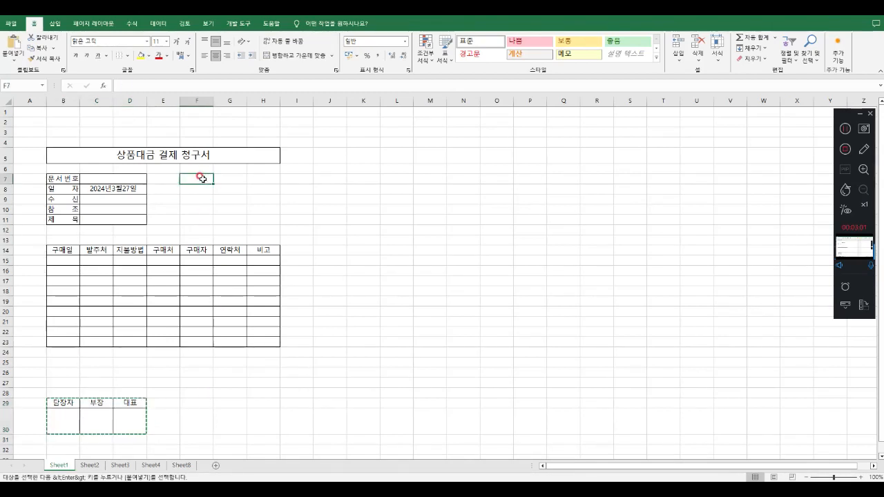
click(19, 60)
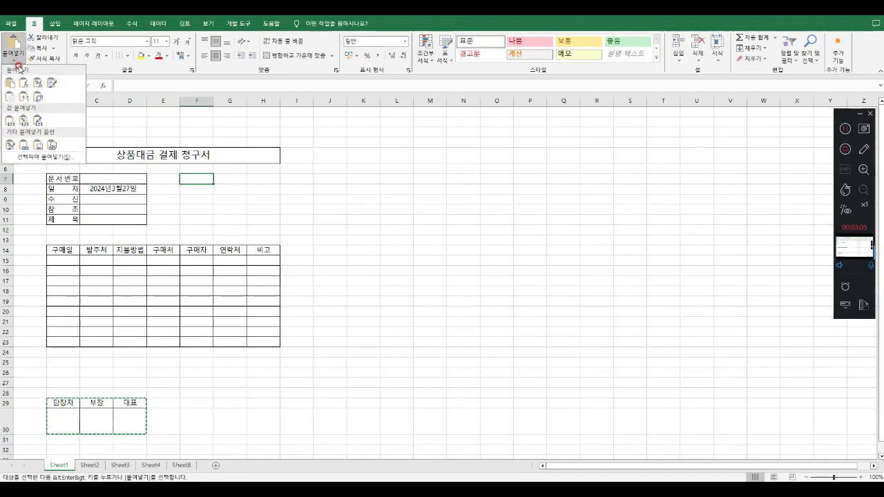
click(53, 145)
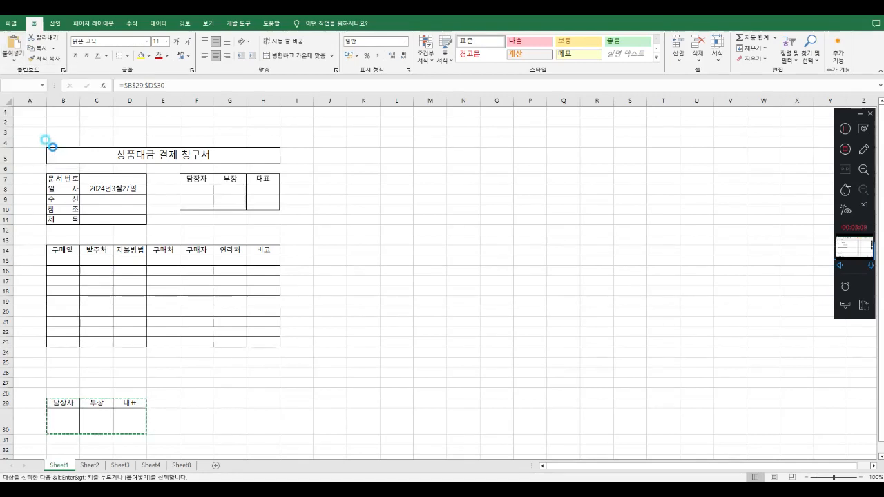
Shift the linked approval box picture slightly to the right within the form and deselect it
click(240, 199)
drag(254, 197, 256, 197)
click(393, 258)
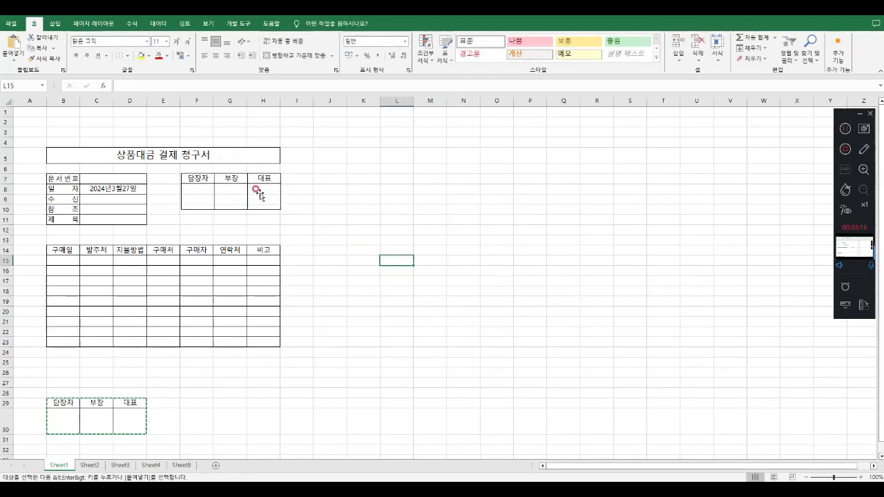
click(125, 189)
click(124, 198)
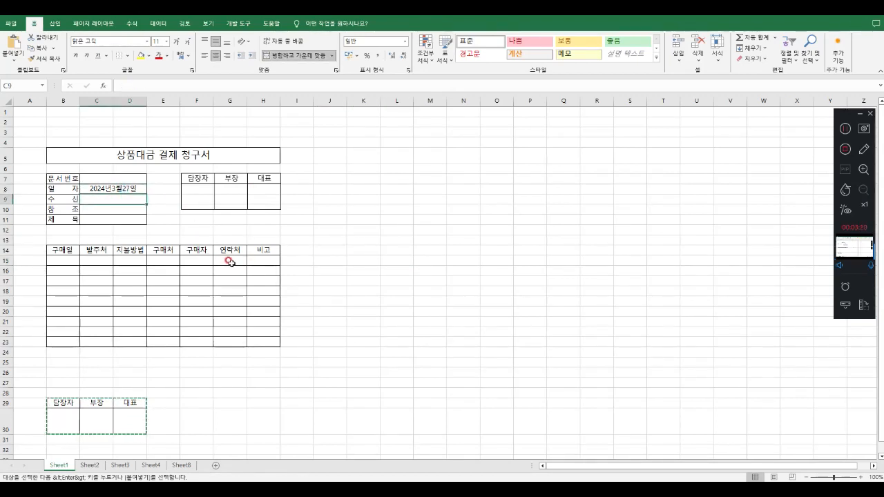
click(162, 399)
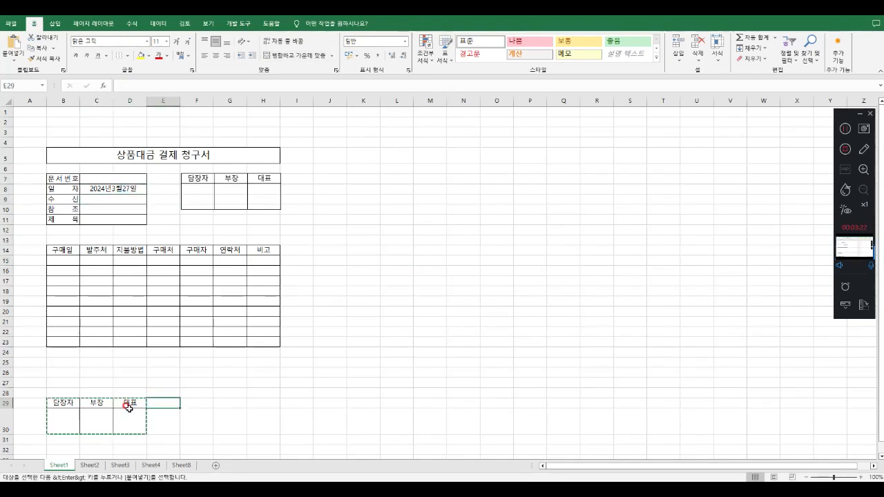
Change the 대표 heading in D29 of the source approval box to 사장
double_click(130, 403)
click(200, 414)
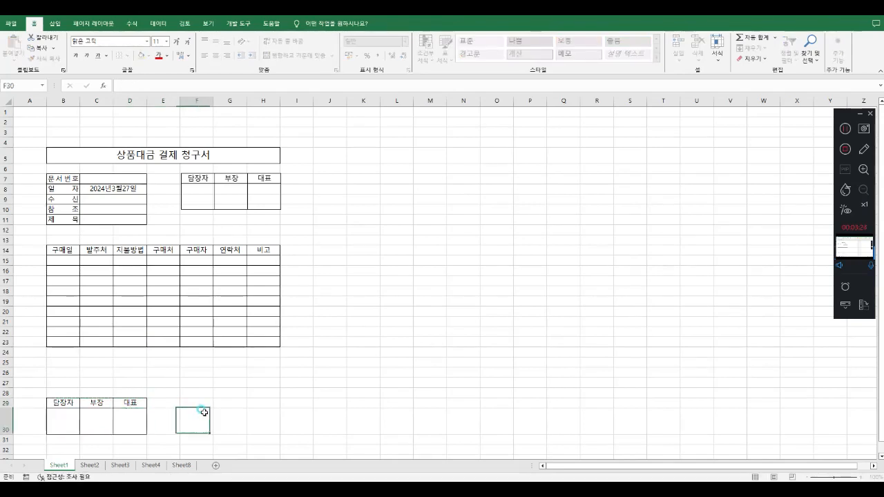
click(124, 403)
double_click(121, 404)
drag(122, 404, 143, 404)
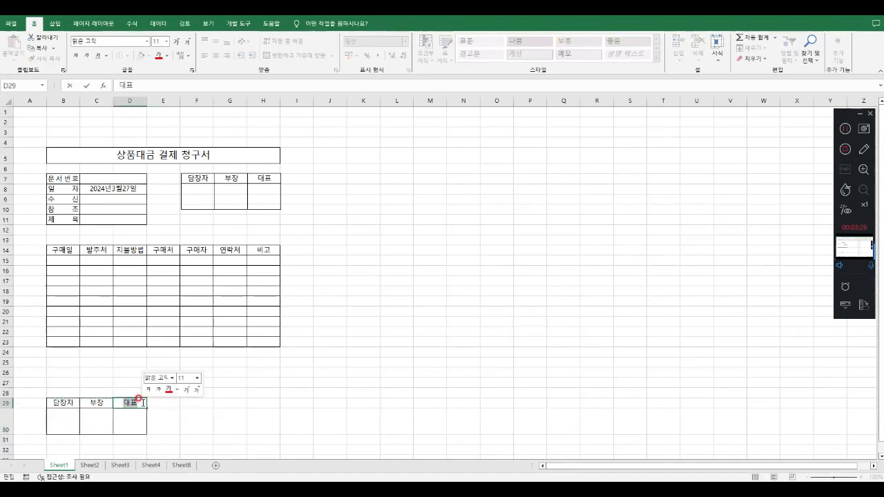
text(ㅅ)
text(장)
key(Return)
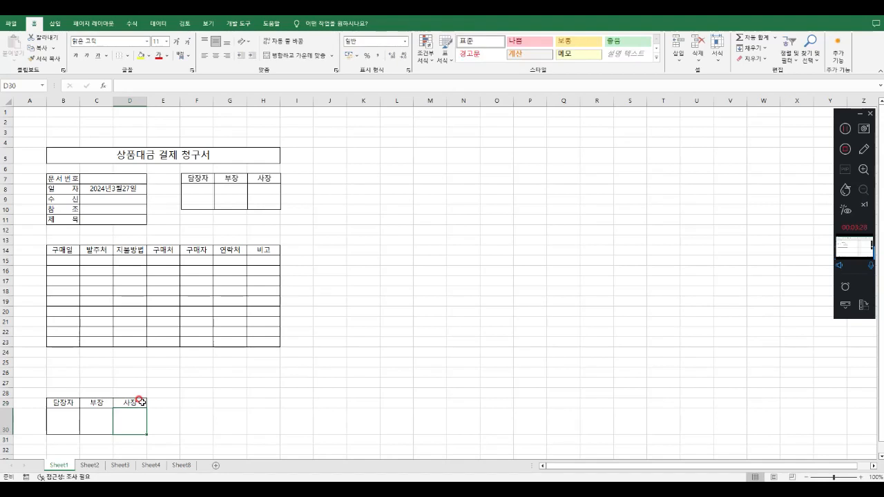
Compare the linked approval box picture in the form with its source range B29:D30
drag(56, 402, 131, 422)
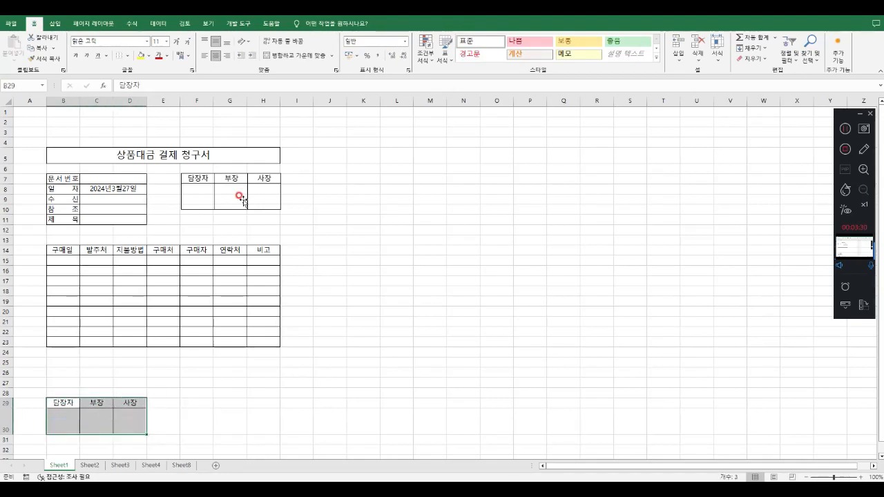
click(129, 399)
click(339, 359)
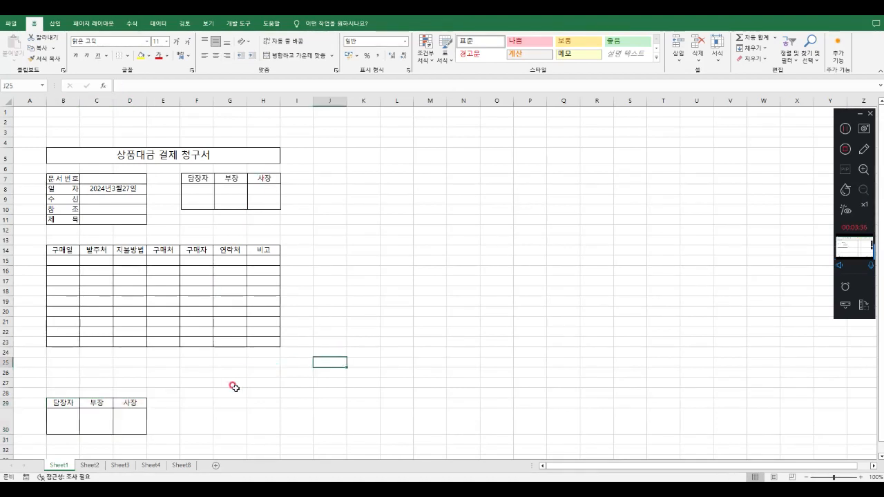
click(208, 180)
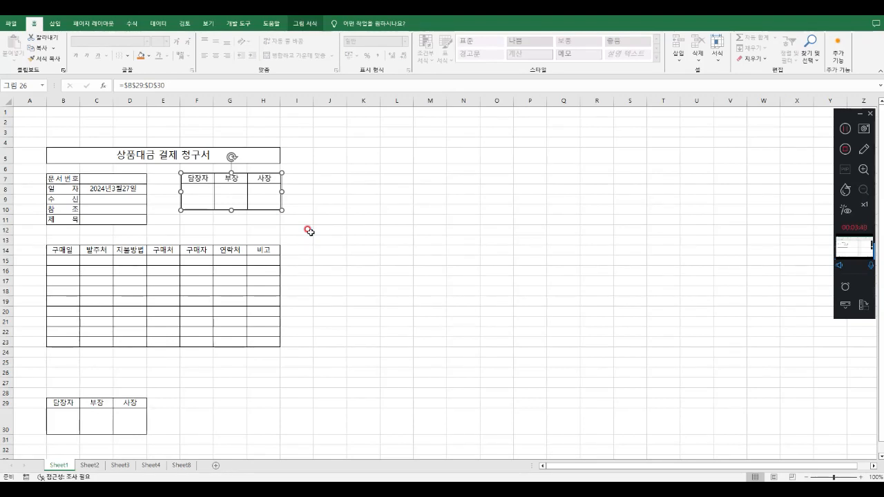
drag(101, 399, 127, 422)
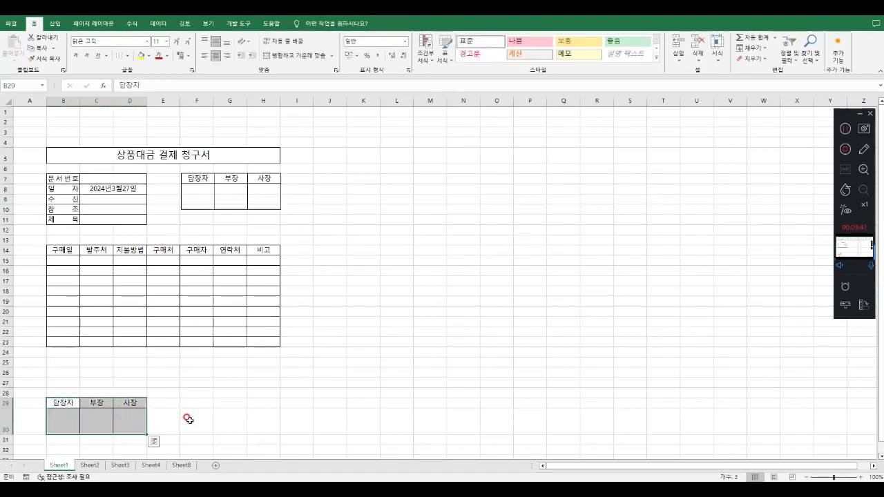
click(187, 416)
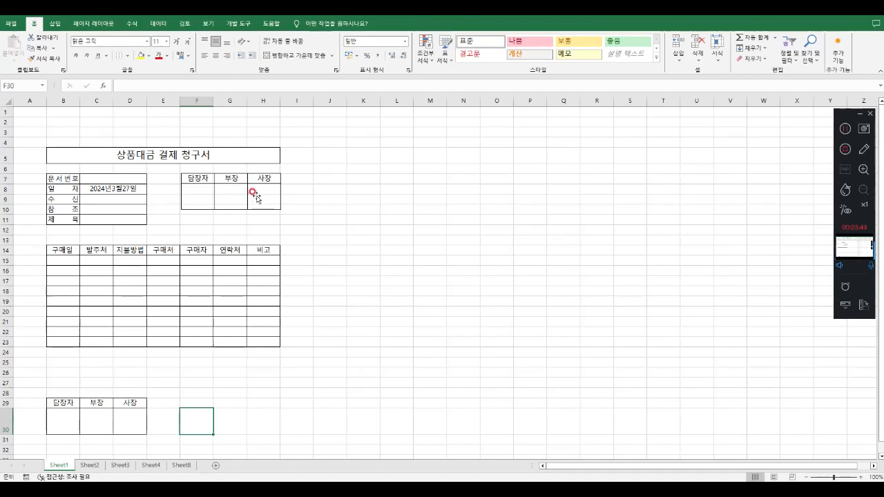
click(357, 343)
key(Left)
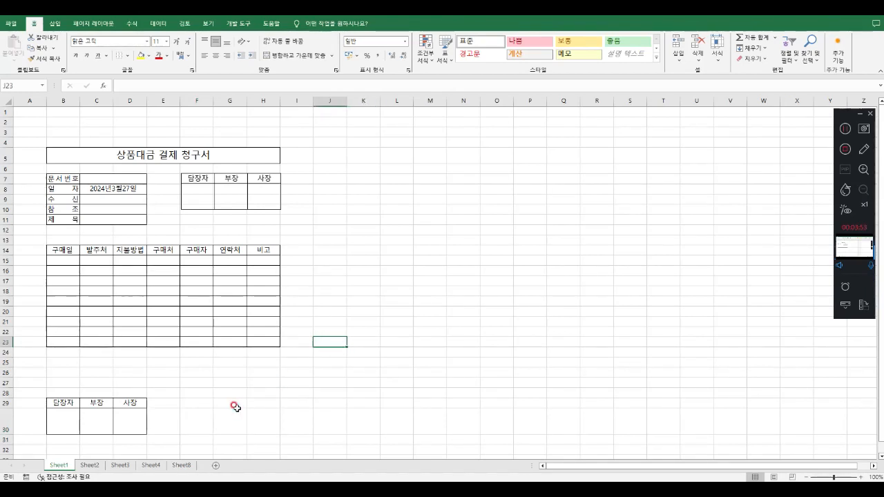
Review the monthly student tables on Sheet2, Sheet3 and Sheet4 and the header row on Sheet8
click(99, 464)
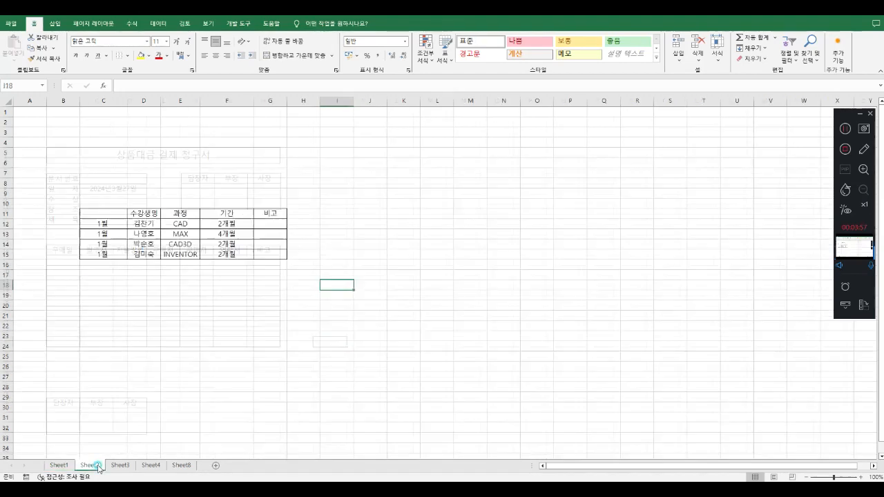
drag(97, 223, 245, 252)
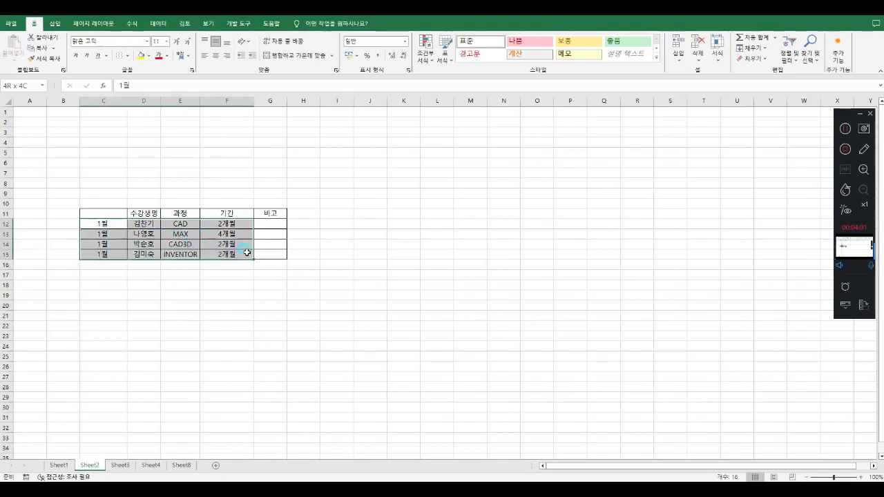
click(120, 465)
click(151, 465)
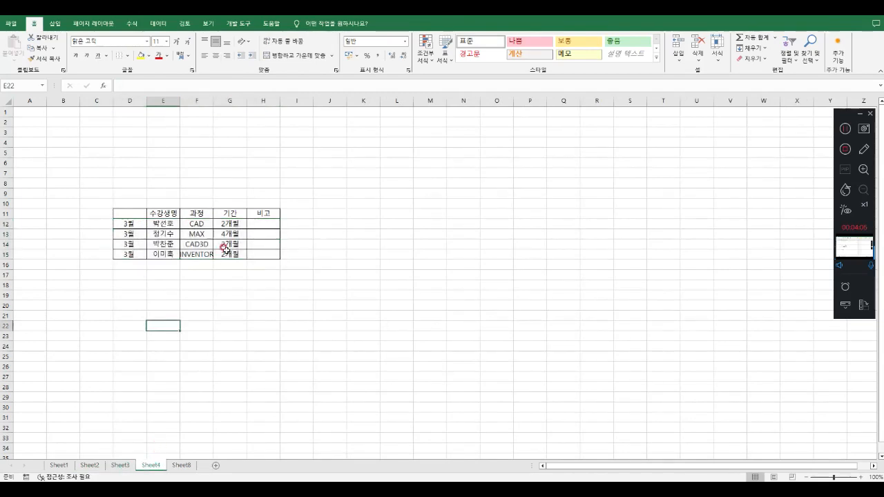
click(182, 465)
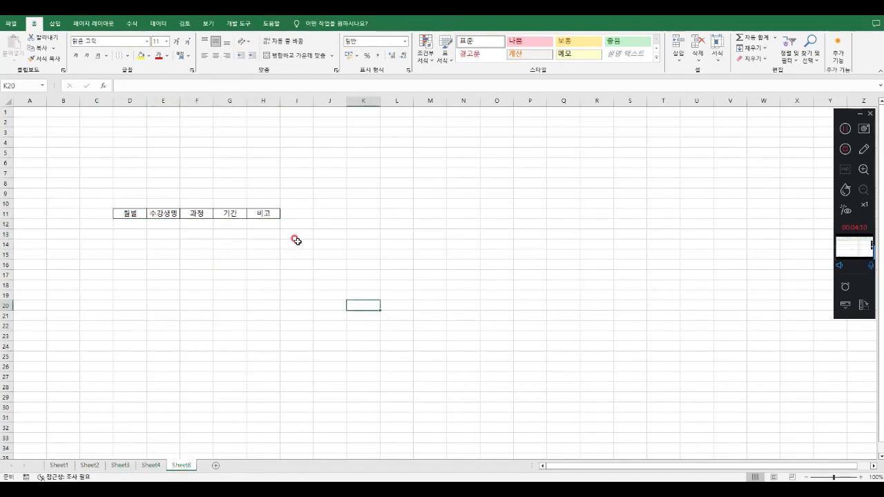
Copy the 1월 student records C12:G15 from Sheet2 and paste them at D12 on Sheet8
click(97, 465)
click(200, 289)
drag(96, 223, 256, 251)
key(ctrl+c)
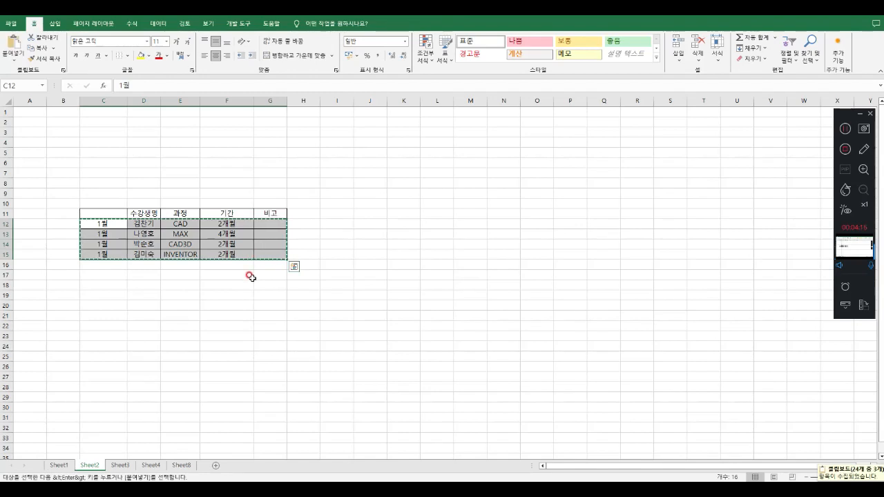
click(182, 465)
click(134, 223)
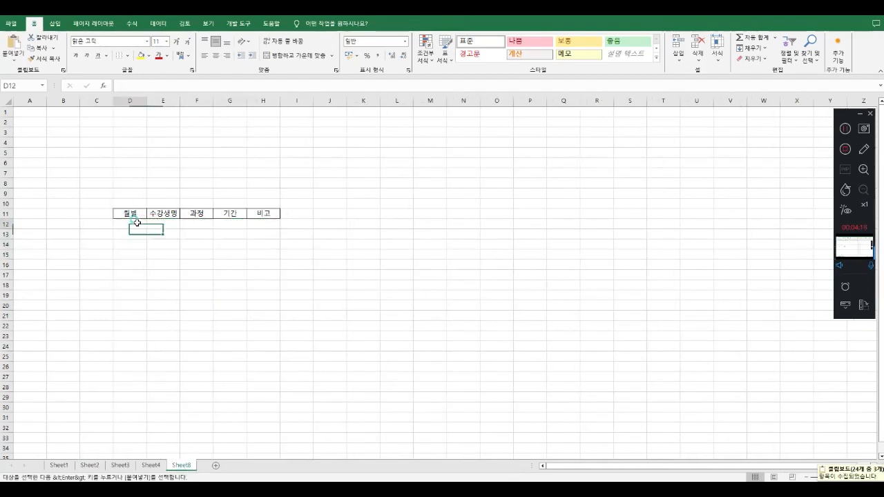
key(ctrl+v)
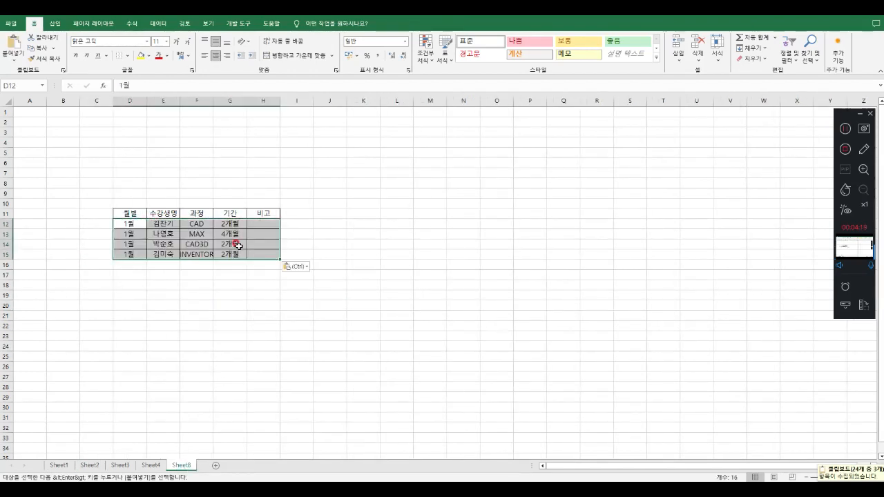
click(322, 292)
Copy the 2월 student records D12:H15 from Sheet3 and paste them at D16 on Sheet8
click(122, 465)
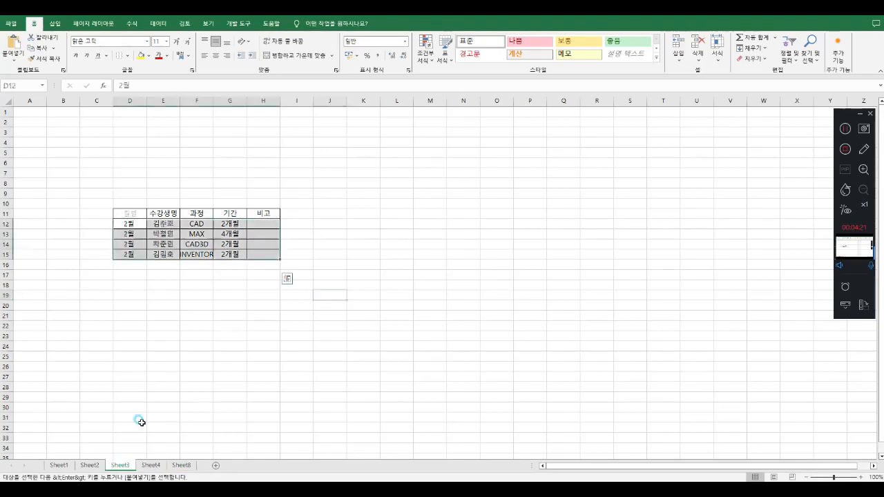
click(184, 285)
drag(134, 224, 259, 252)
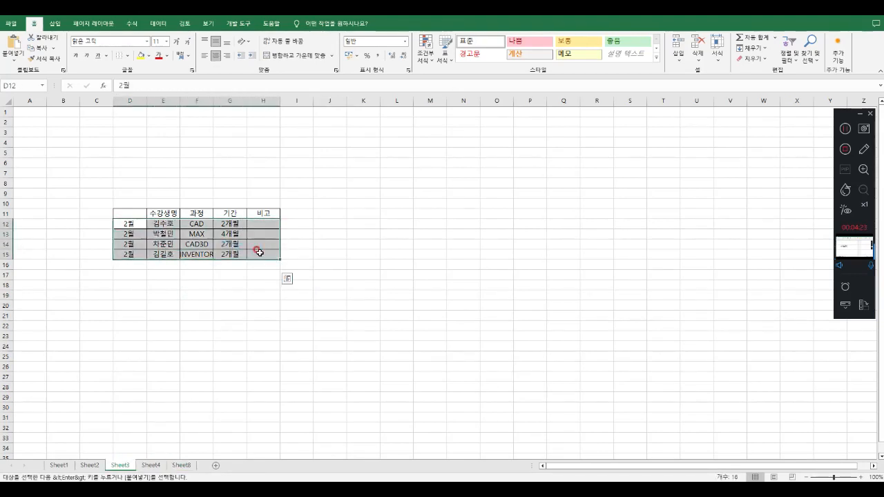
key(ctrl+c)
click(181, 465)
click(140, 276)
click(123, 265)
key(ctrl+v)
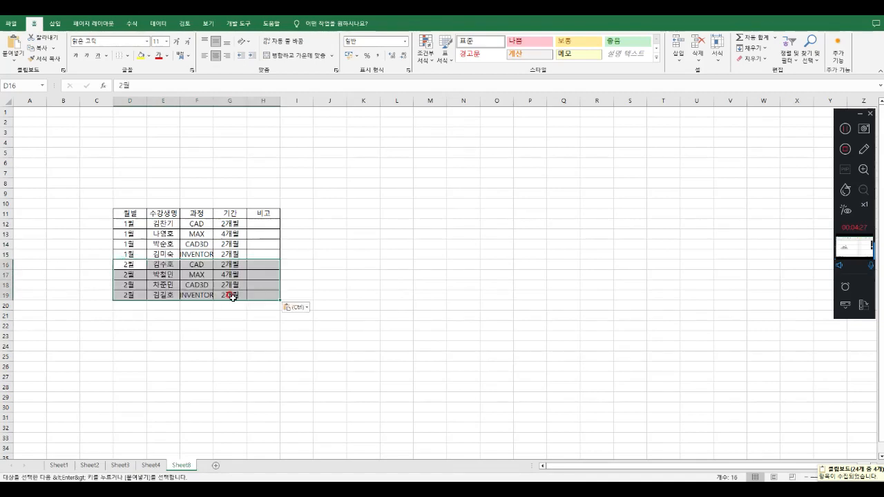
Copy the 3월 student records D12:H15 from Sheet4 and paste them at D20 on Sheet8
click(150, 466)
drag(129, 223, 254, 249)
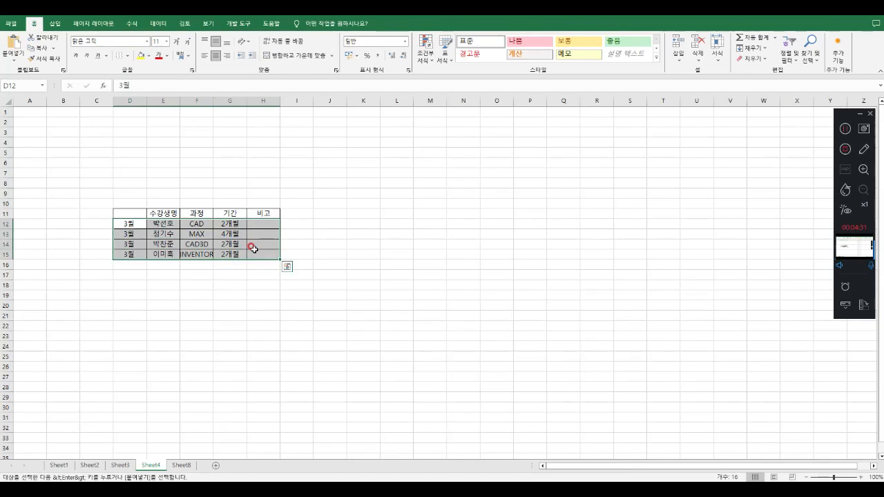
key(ctrl+c)
click(181, 465)
click(134, 306)
right_click(139, 306)
key(ctrl+v)
click(288, 325)
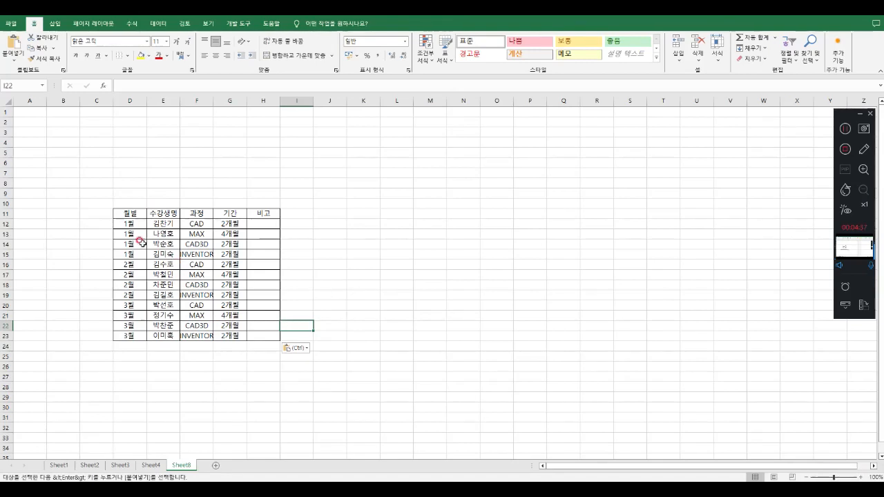
Delete rows 12 to 23 with the pasted student records from Sheet8, keeping the header row
drag(131, 225, 134, 389)
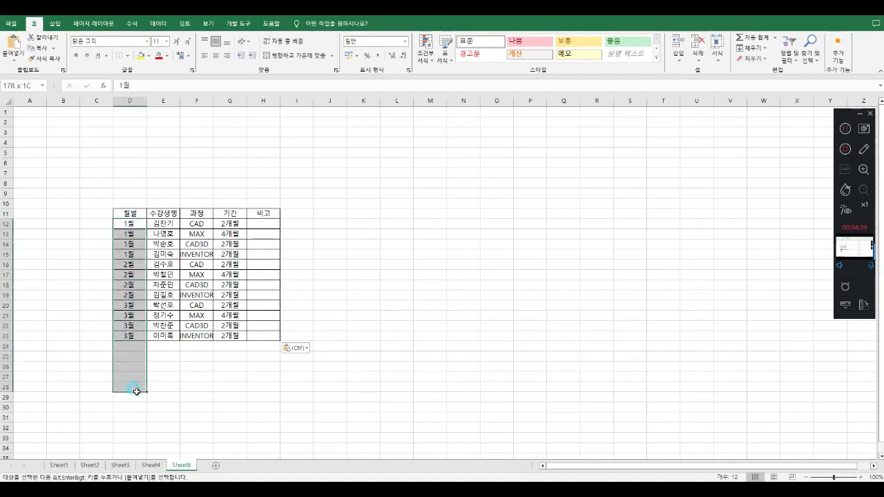
click(274, 367)
drag(363, 376, 112, 227)
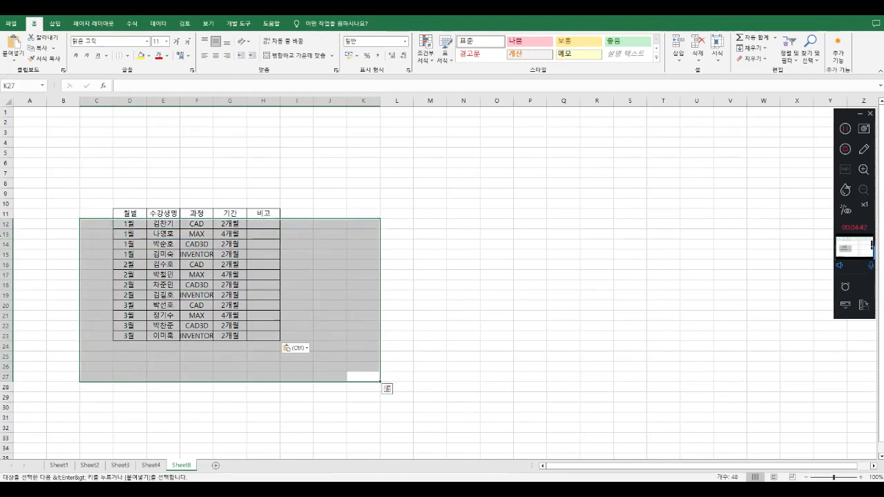
click(5, 224)
right_click(7, 224)
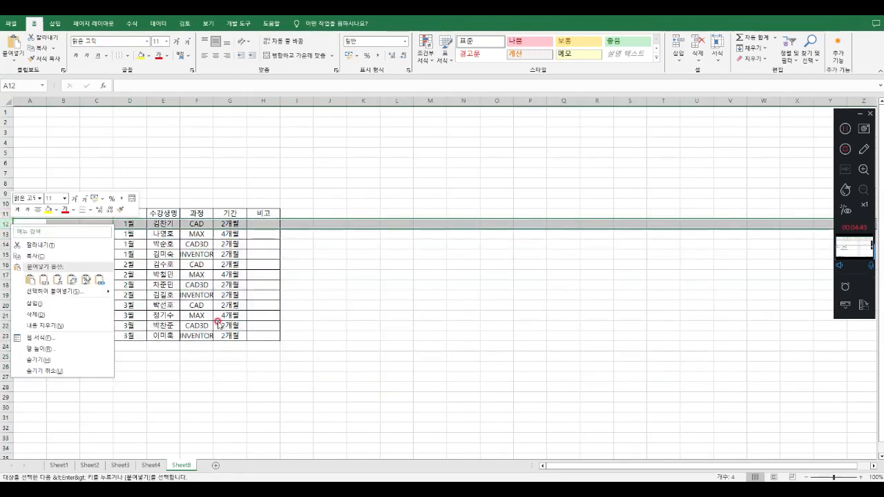
click(34, 239)
drag(8, 225, 14, 338)
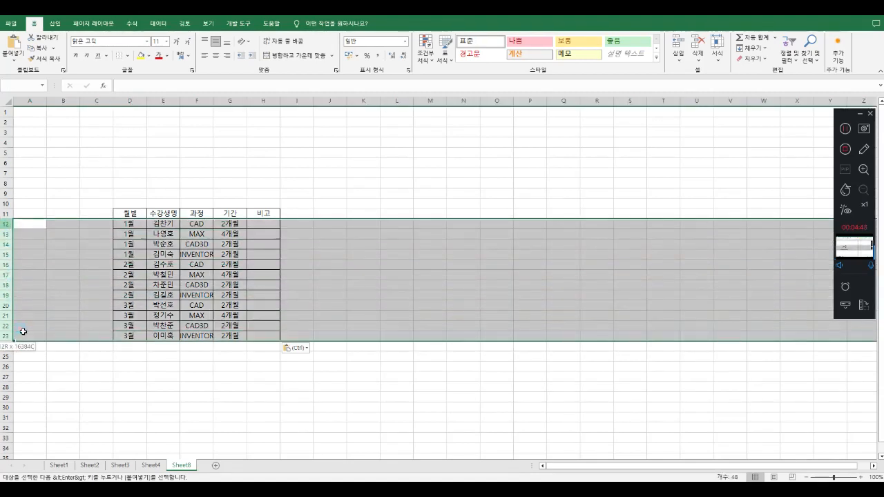
right_click(6, 224)
click(51, 307)
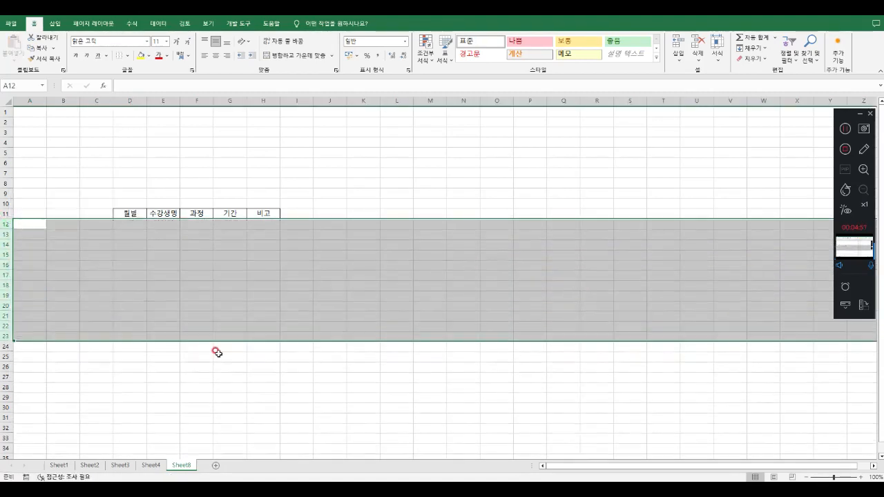
click(217, 355)
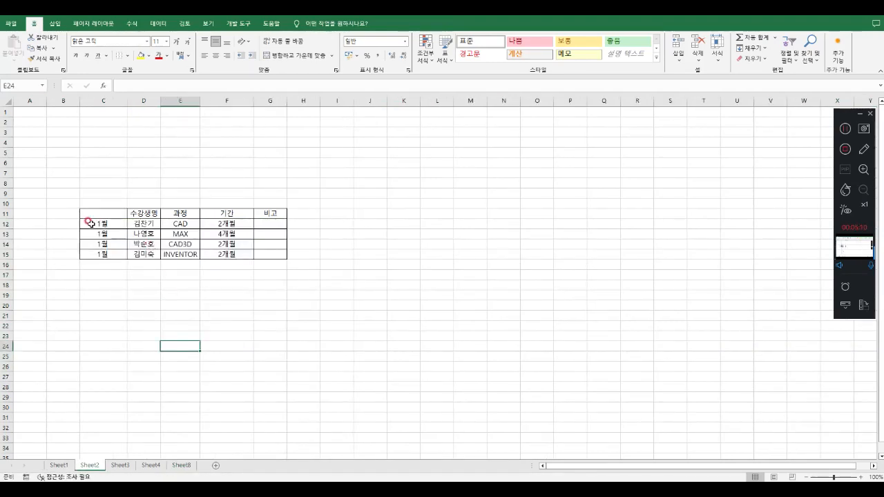
Collect the 1월 records C12:G15 from Sheet2 and the 2월 records D12:H15 from Sheet3 on the clipboard
drag(91, 224, 259, 251)
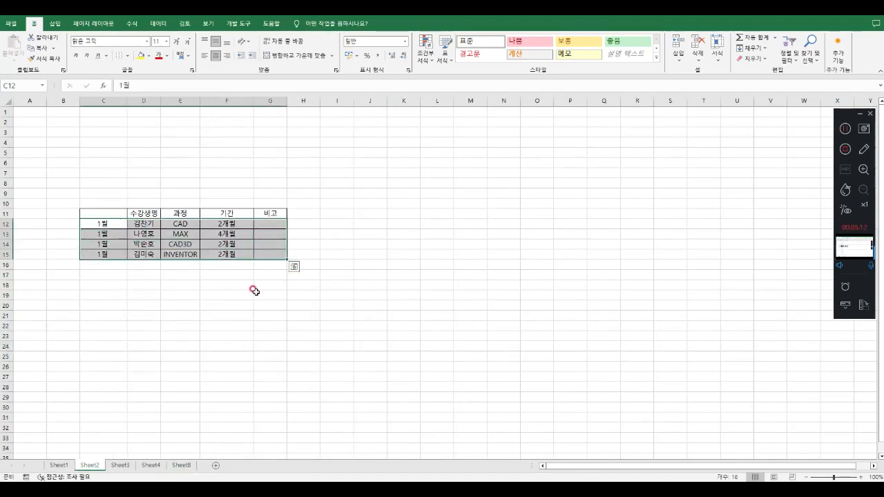
key(ctrl+c)
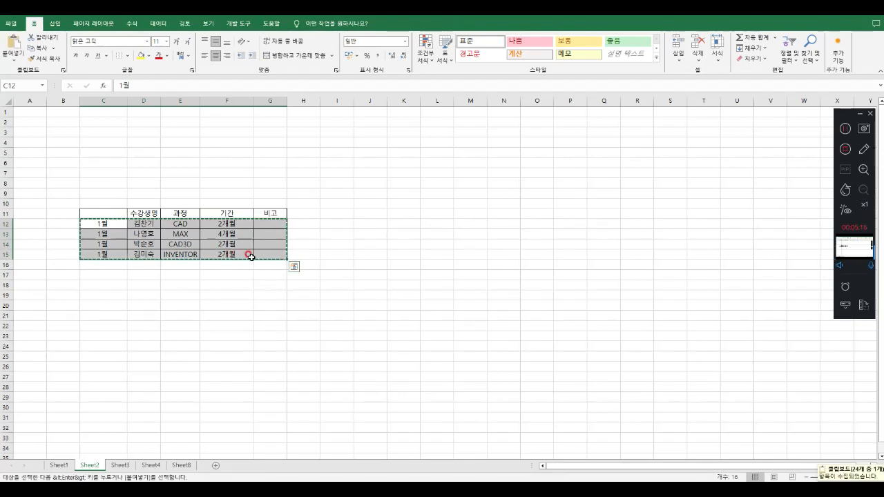
click(122, 469)
click(147, 292)
click(132, 223)
drag(132, 223, 249, 253)
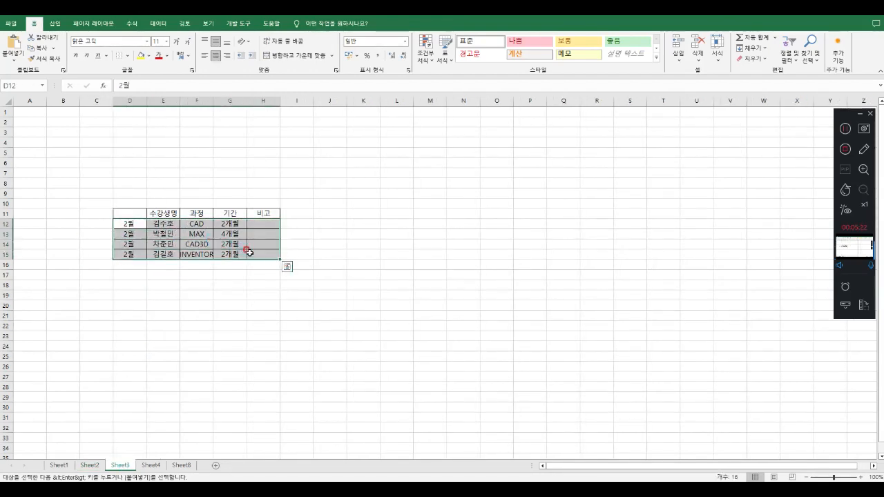
key(ctrl+c)
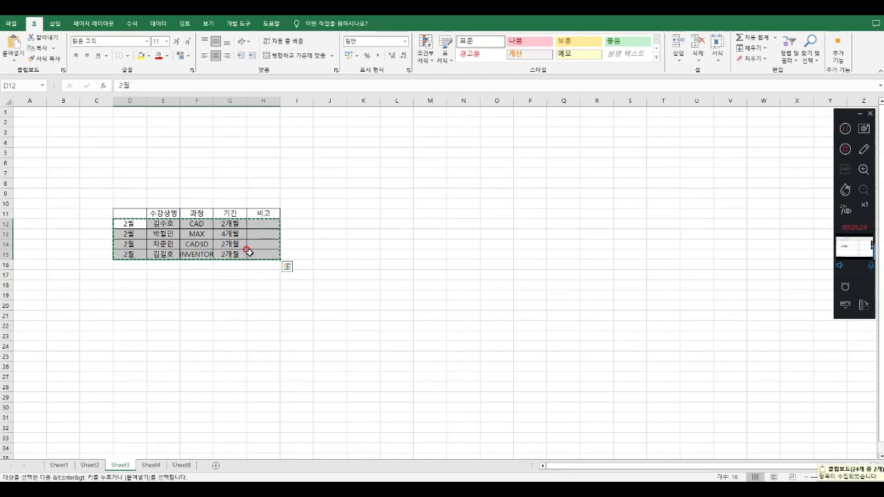
click(198, 374)
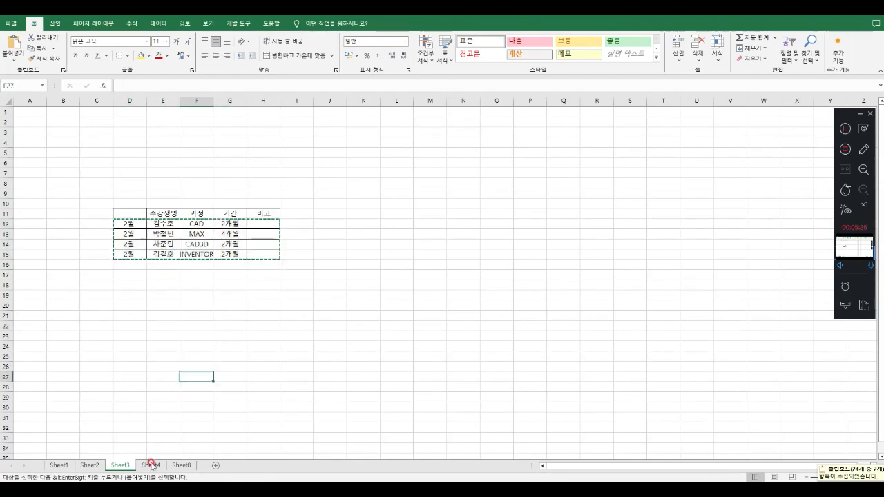
Copy the 3월 student records D12:H15 from Sheet4 to the clipboard as a further item
click(151, 466)
click(173, 306)
drag(121, 225, 255, 254)
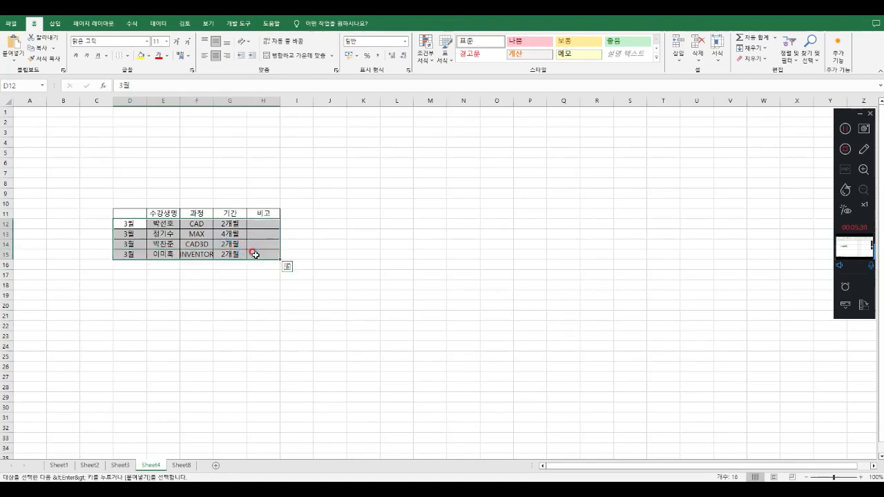
key(ctrl+c)
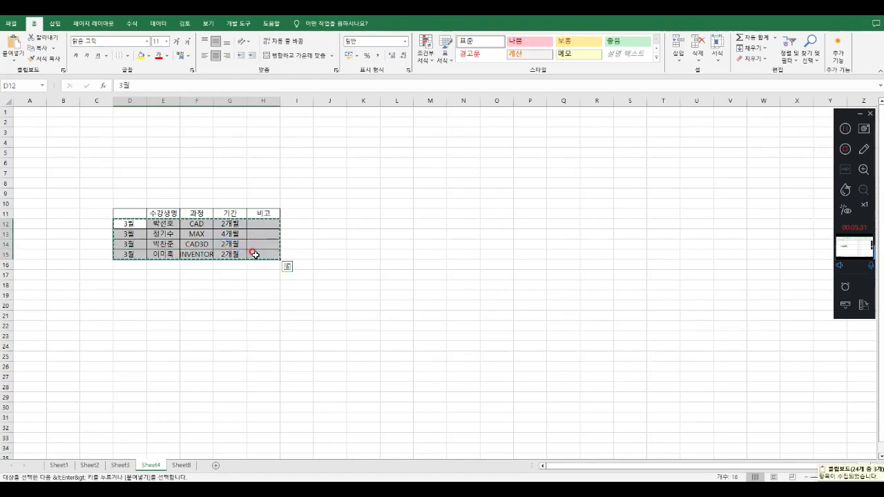
click(231, 315)
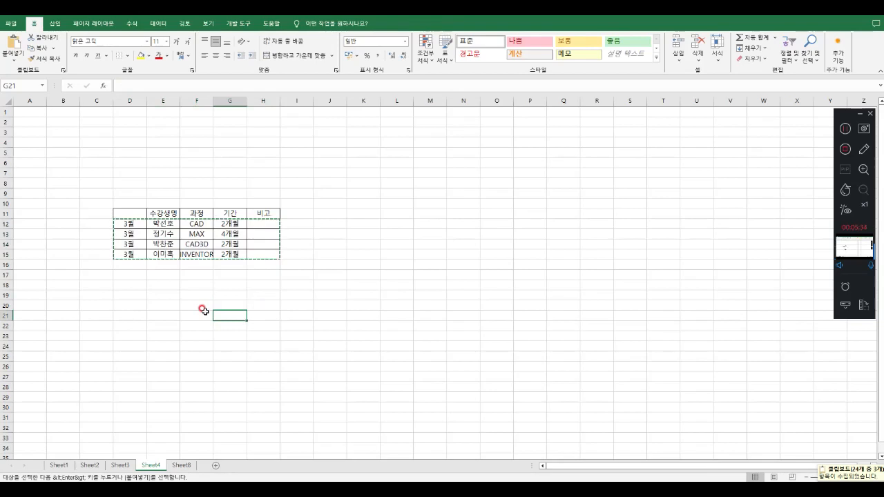
Paste all collected clipboard items together below the header row on Sheet8, starting at D12, and close the clipboard list
click(181, 465)
click(251, 333)
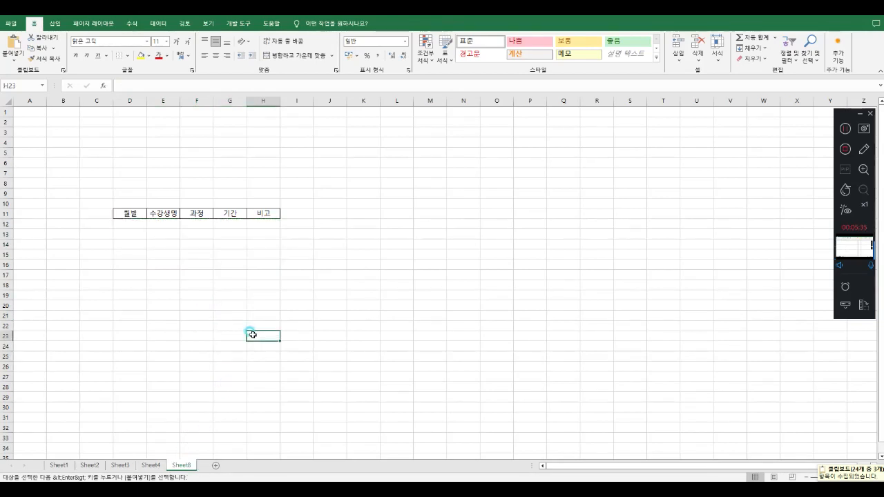
click(130, 224)
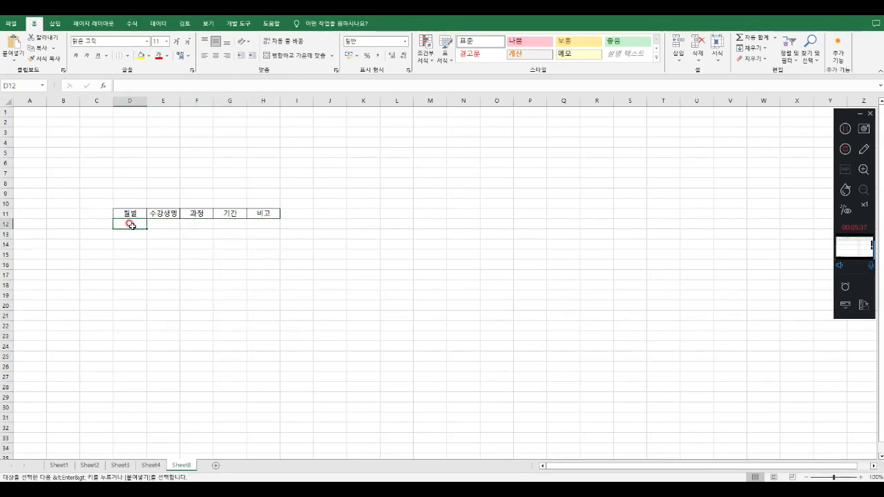
click(62, 72)
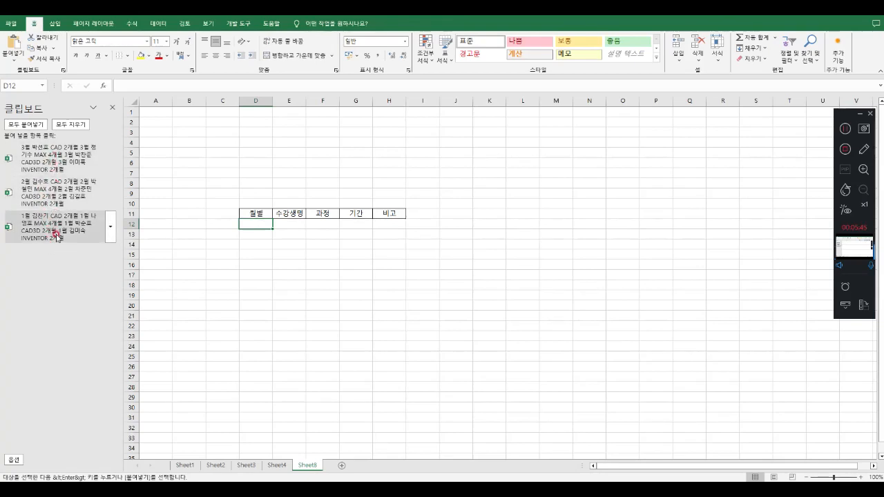
click(111, 158)
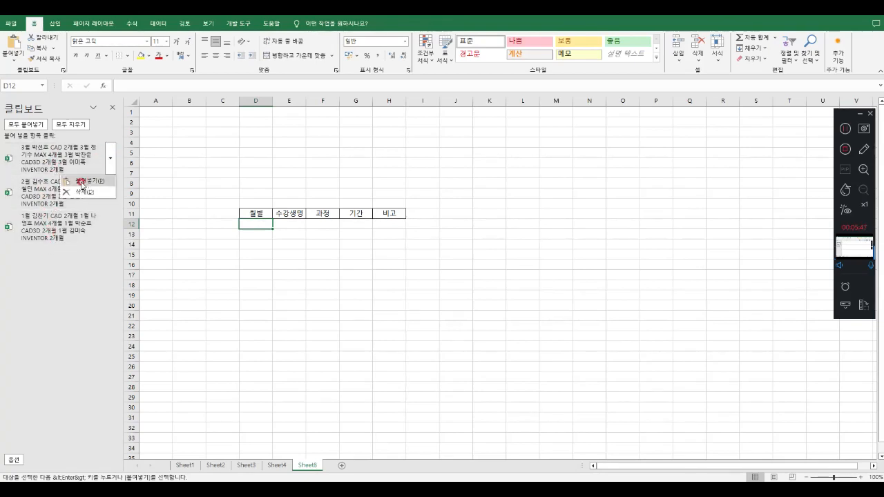
click(109, 127)
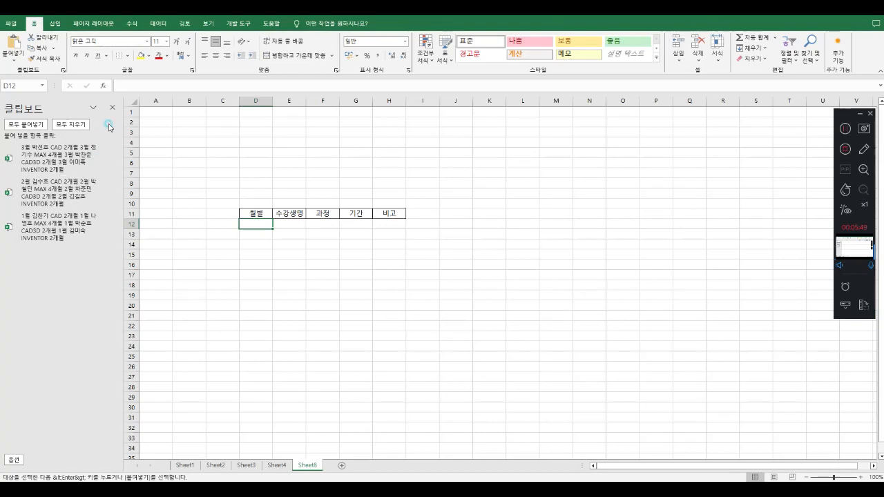
click(28, 124)
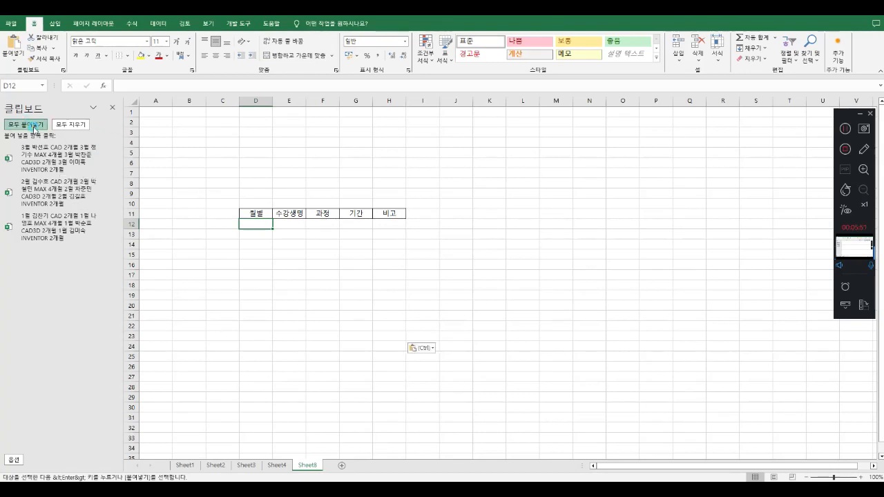
click(114, 109)
click(359, 310)
Compare the combined student table on Sheet8 with the monthly tables on Sheet2, Sheet3 and Sheet4
drag(130, 223, 137, 327)
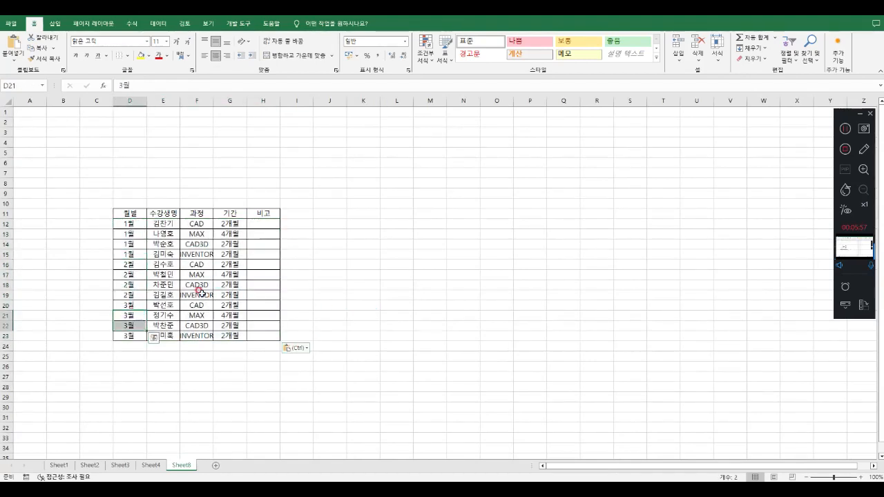
click(430, 315)
click(90, 466)
click(120, 465)
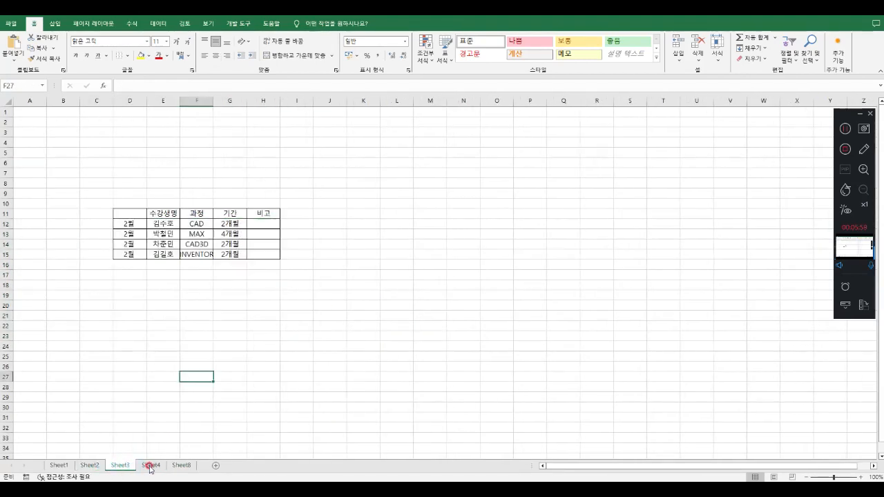
click(151, 467)
click(181, 465)
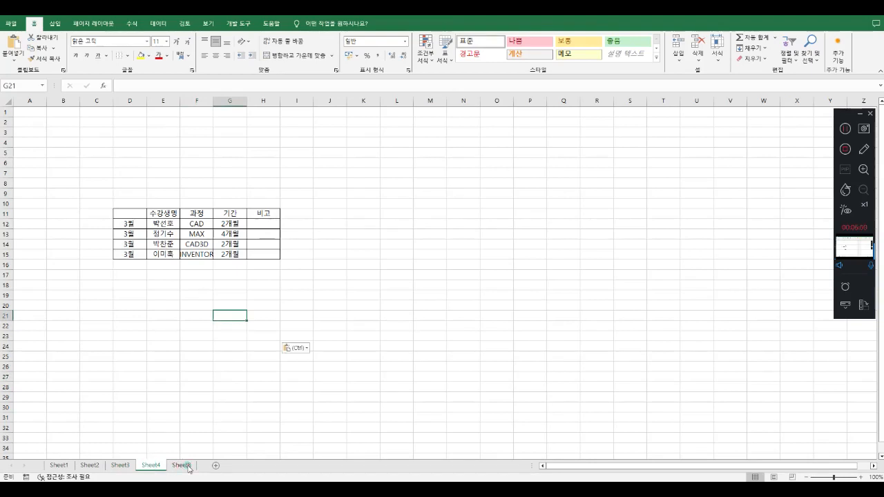
click(384, 293)
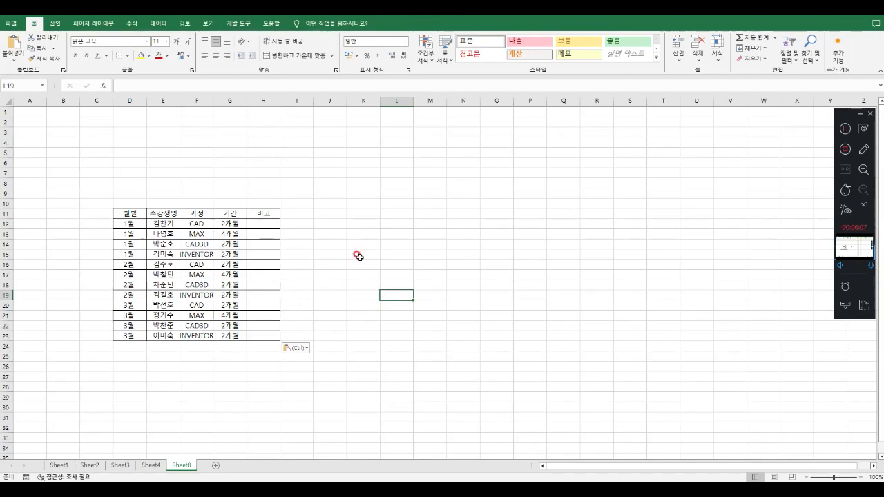
Review the linked approval box picture on Sheet1, its source cells B29:D30 and the paste options for them
click(59, 464)
click(342, 261)
click(218, 188)
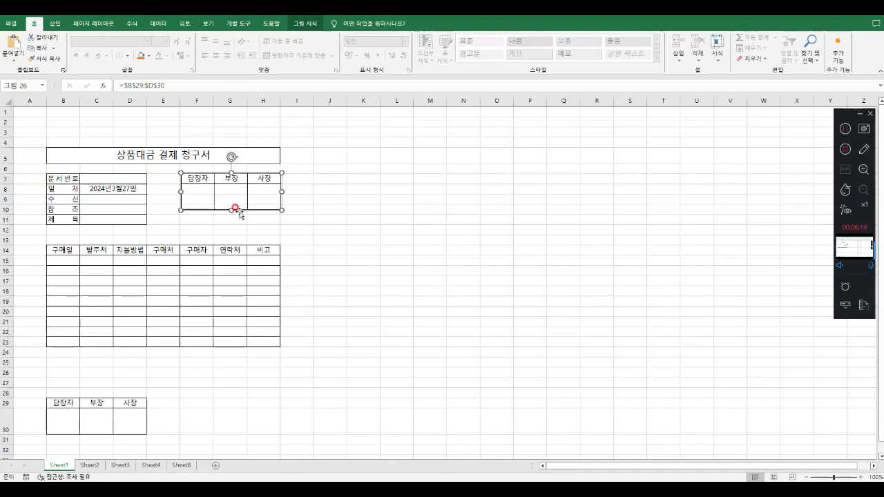
click(176, 390)
drag(54, 403, 123, 424)
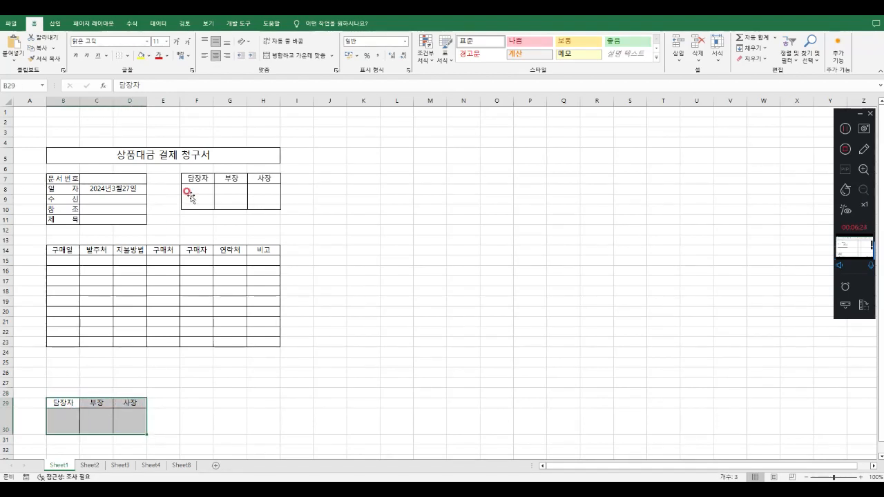
key(ctrl+c)
click(13, 59)
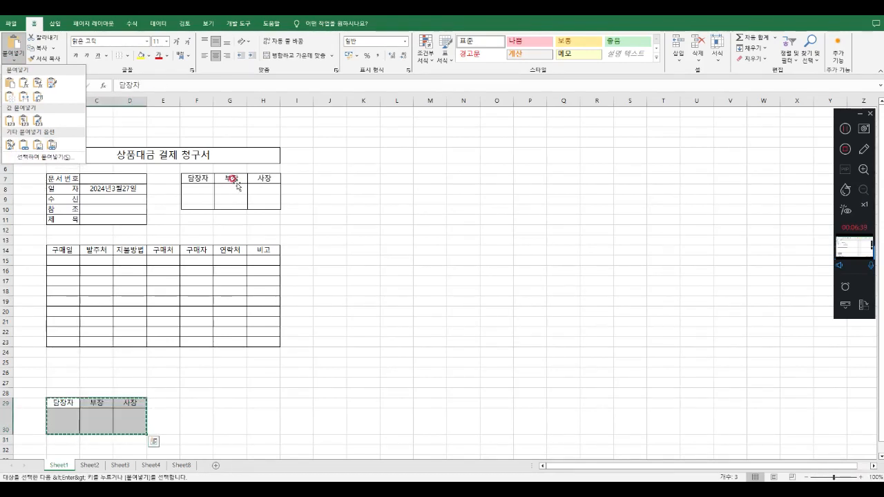
click(297, 349)
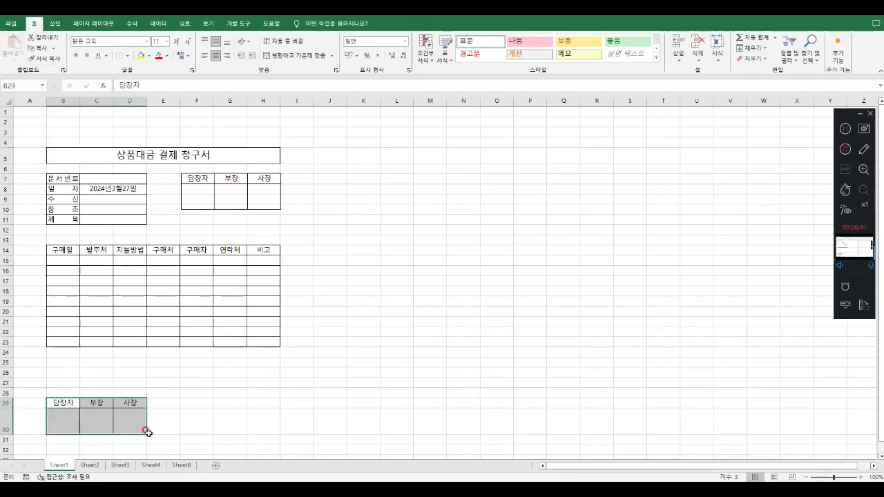
Go through the monthly source tables on Sheet2 to Sheet4 and the gathered records on Sheet8 once more
click(89, 465)
click(120, 465)
click(151, 466)
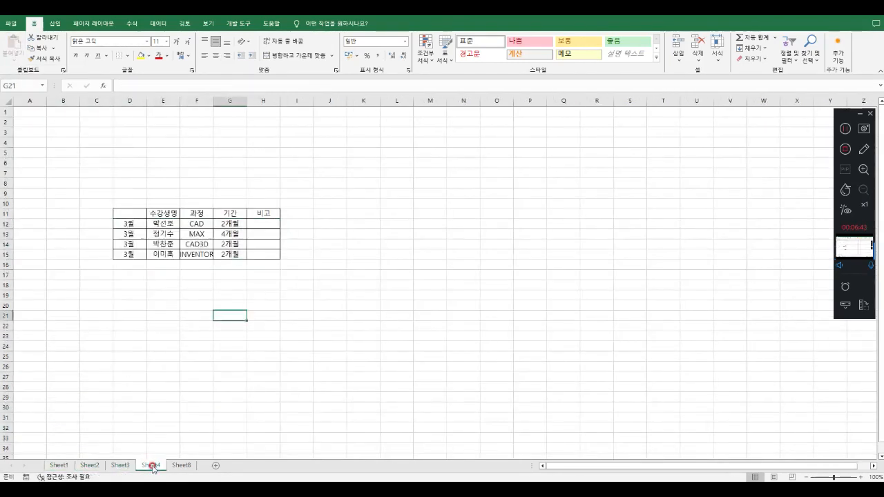
click(181, 466)
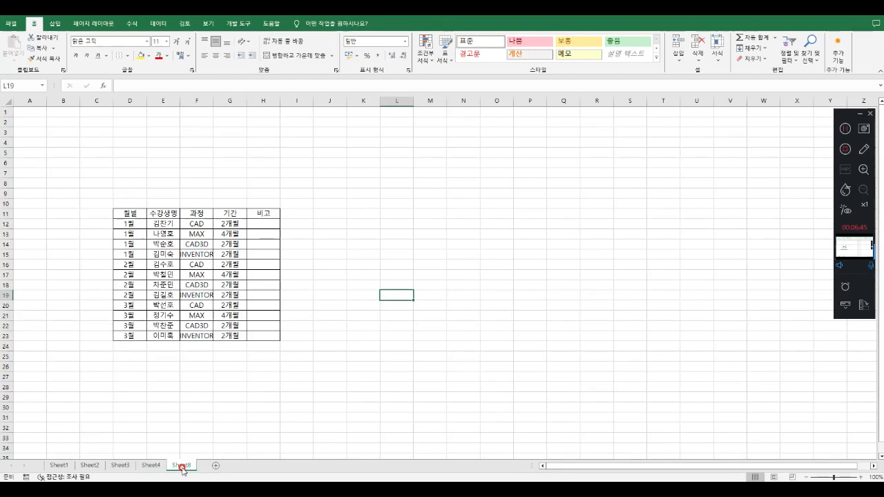
click(205, 406)
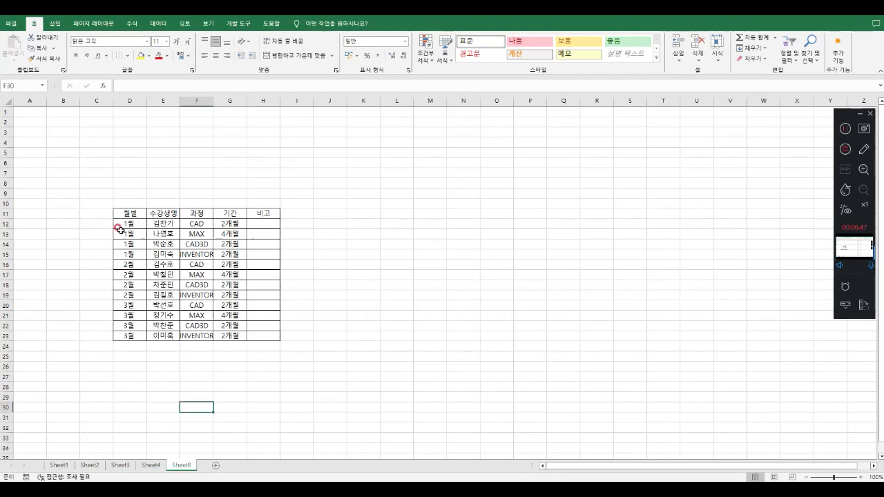
click(95, 466)
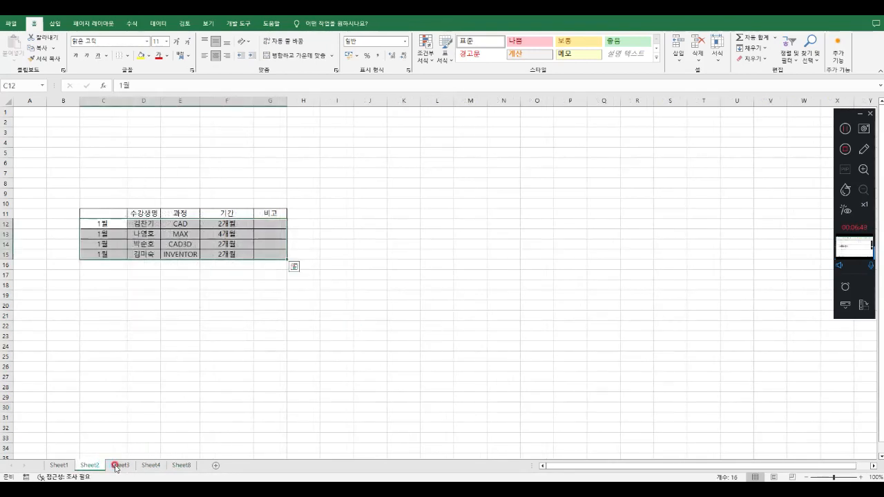
drag(103, 223, 253, 251)
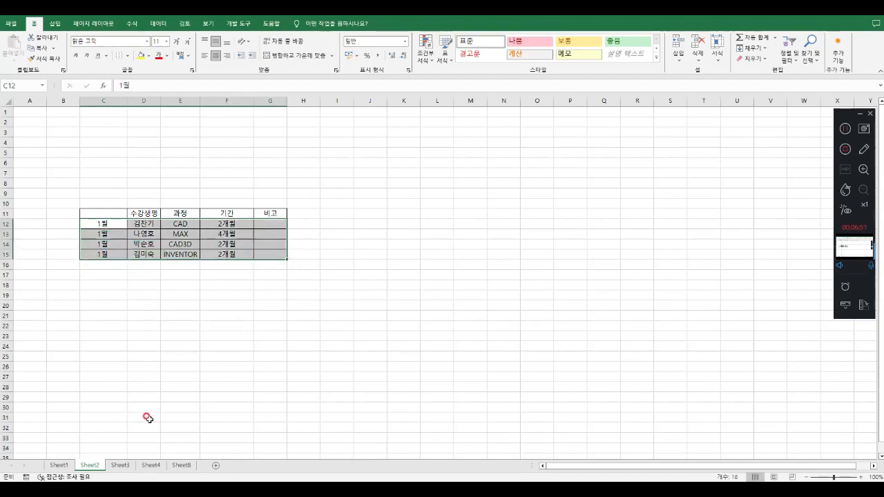
click(120, 466)
click(149, 466)
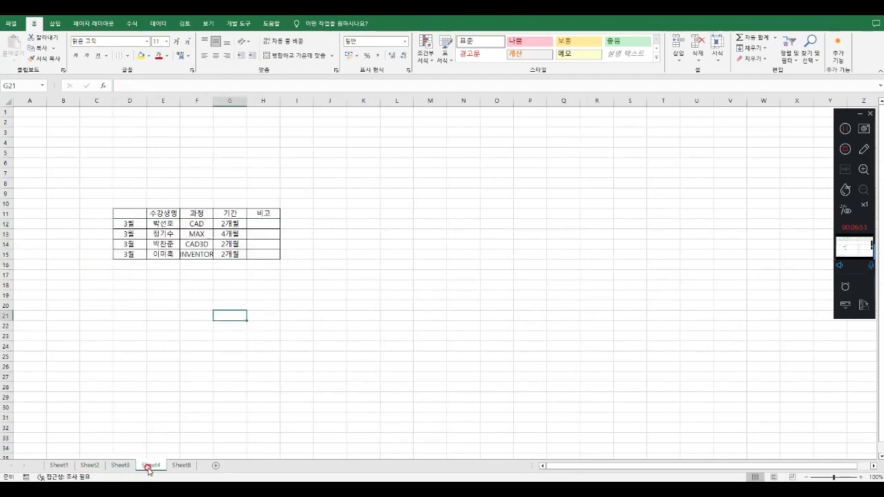
click(183, 465)
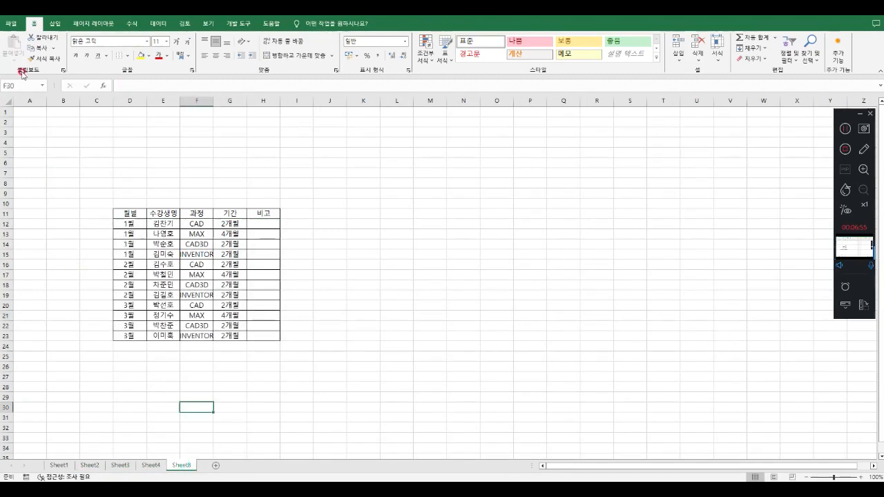
Examine the items collected on the clipboard and close the clipboard list
click(62, 71)
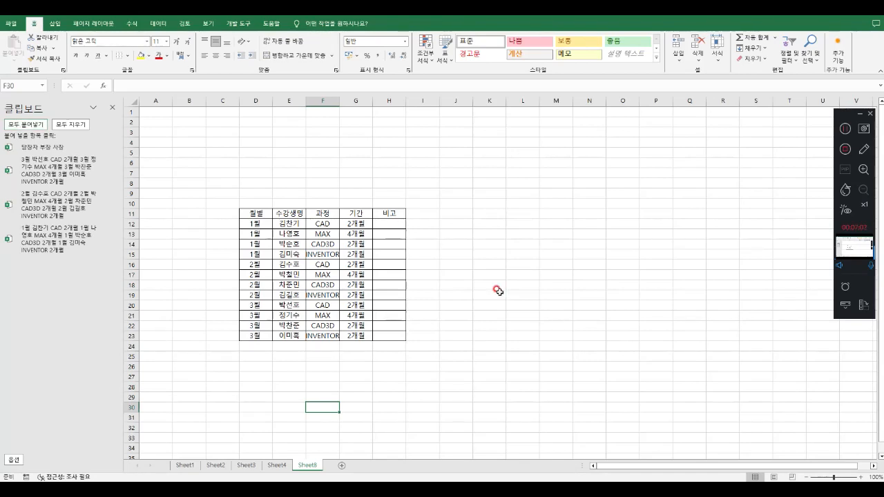
click(112, 108)
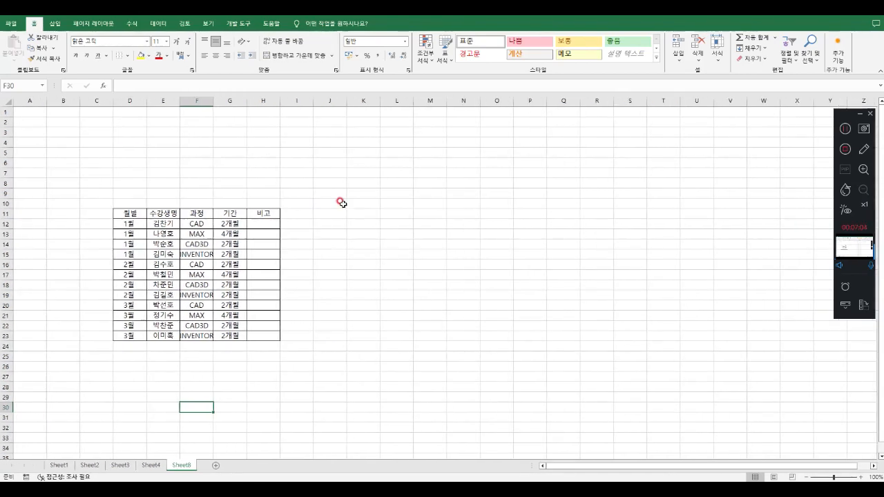
click(393, 239)
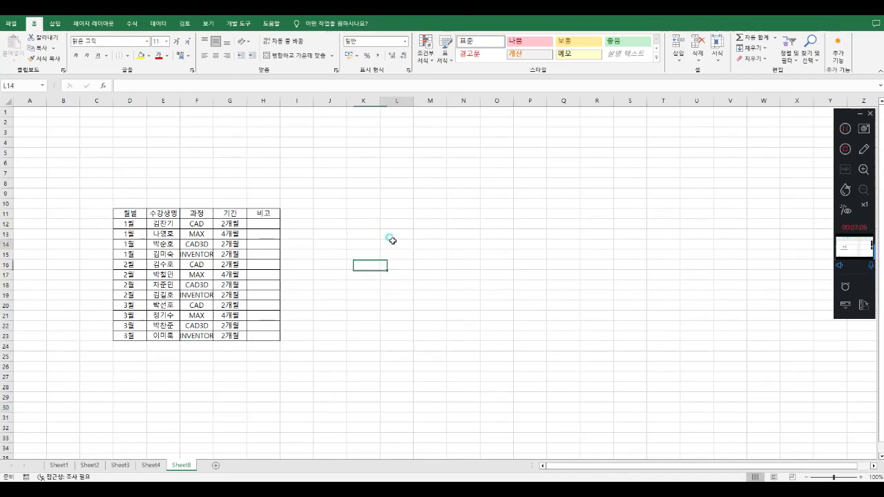